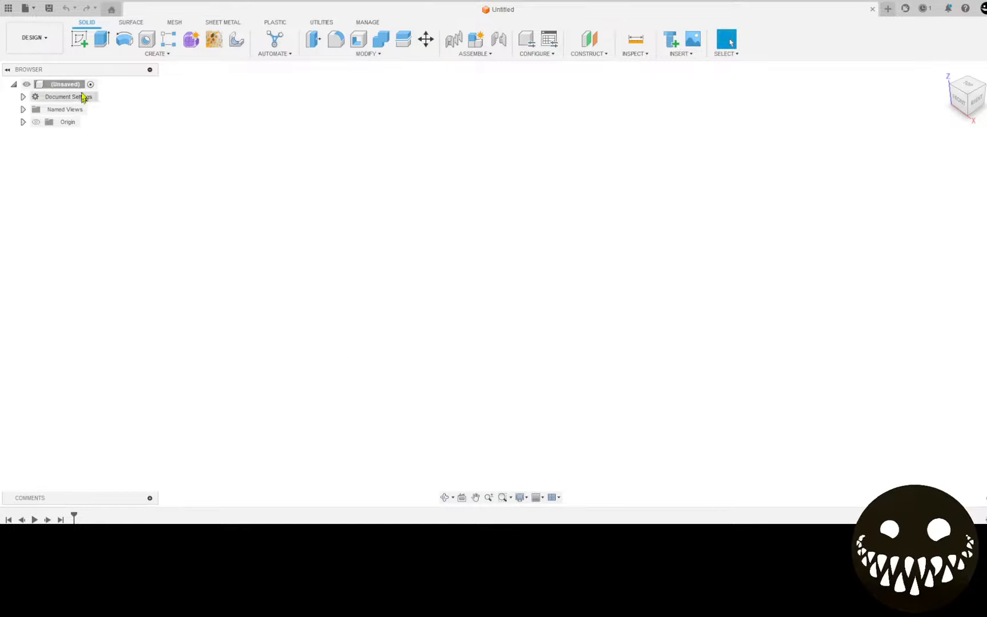
- Start a new sketch on the horizontal XY origin plane
click(80, 40)
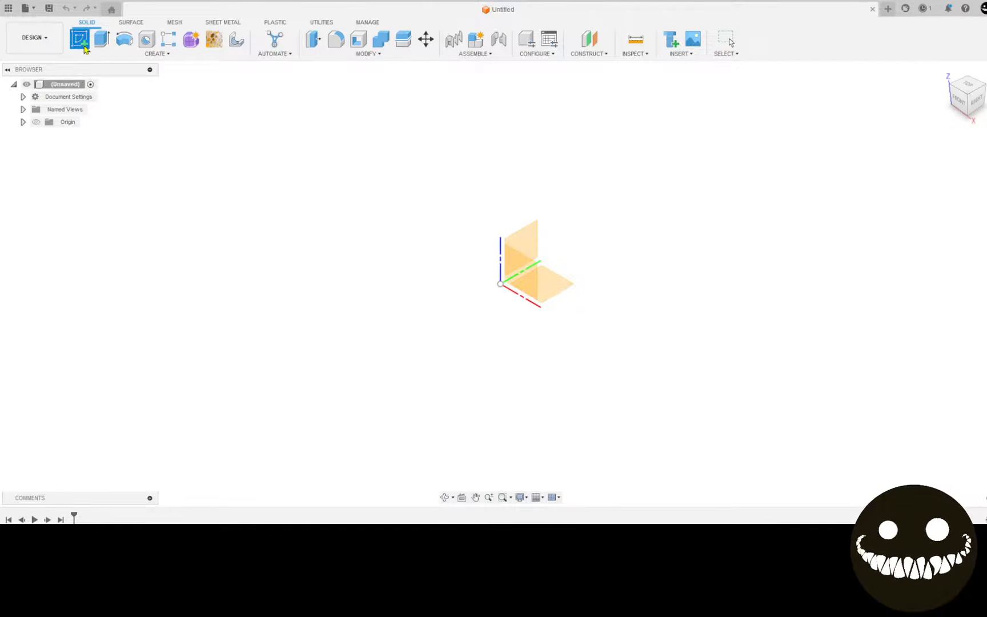
click(520, 252)
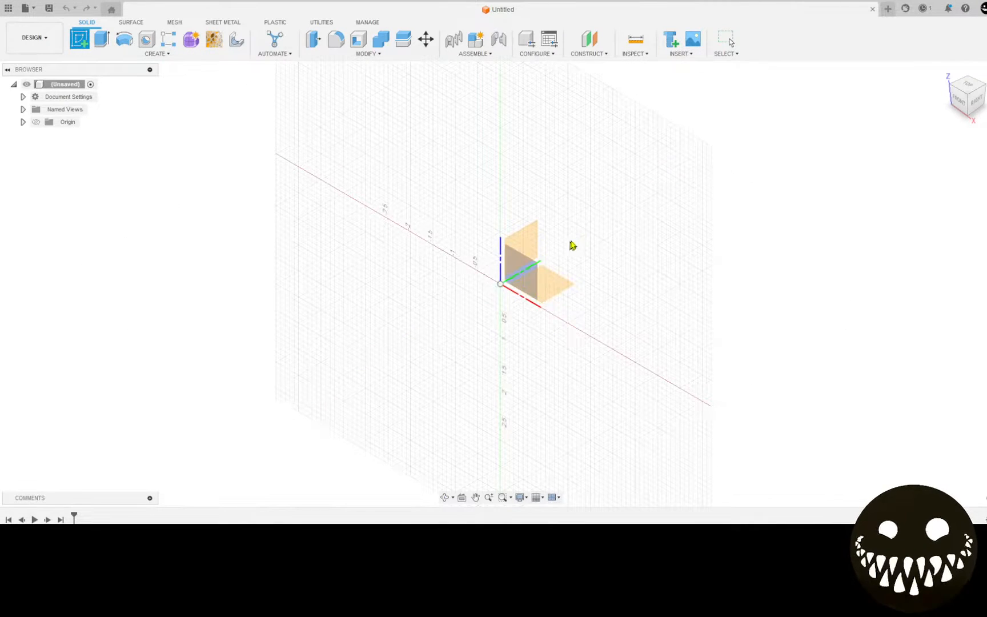
click(555, 289)
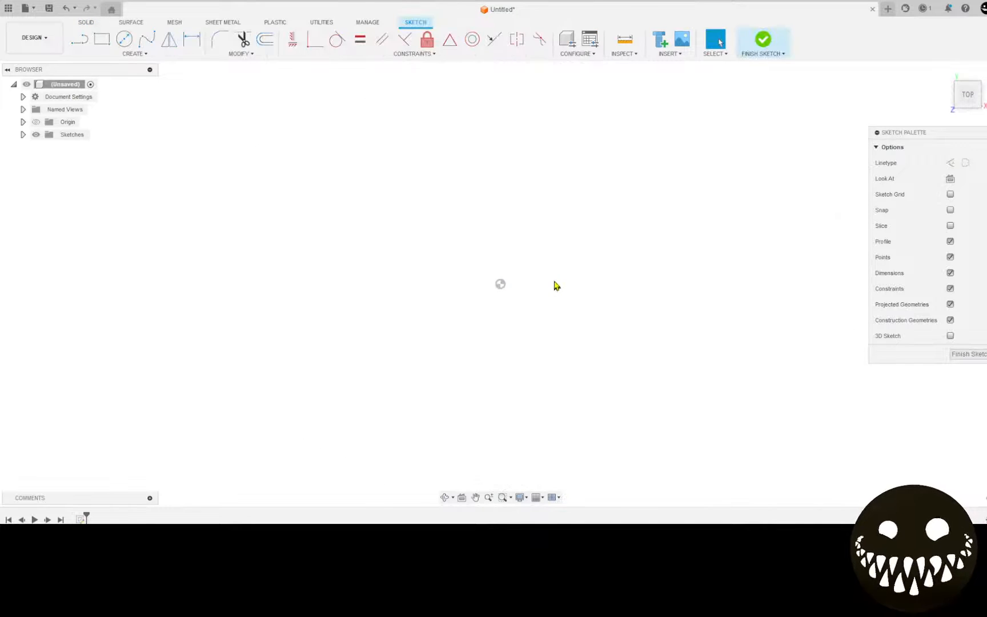
mouse_move(604, 254)
middle_down()
mouse_move(529, 295)
mouse_move(402, 392)
middle_up()
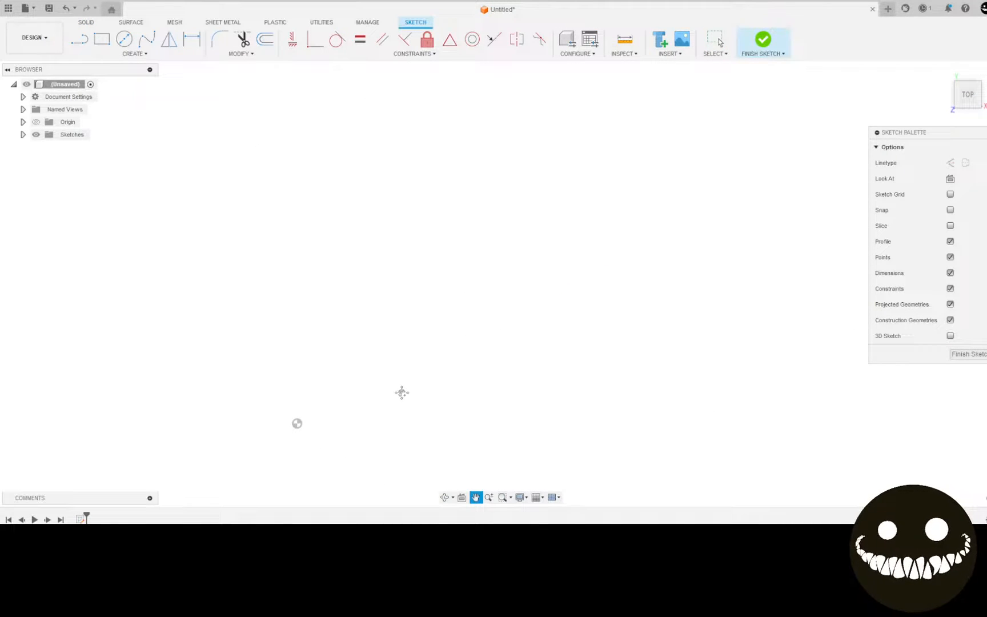
- Sketch a center rectangle at the origin, 2 in high and 2 in wide
click(105, 46)
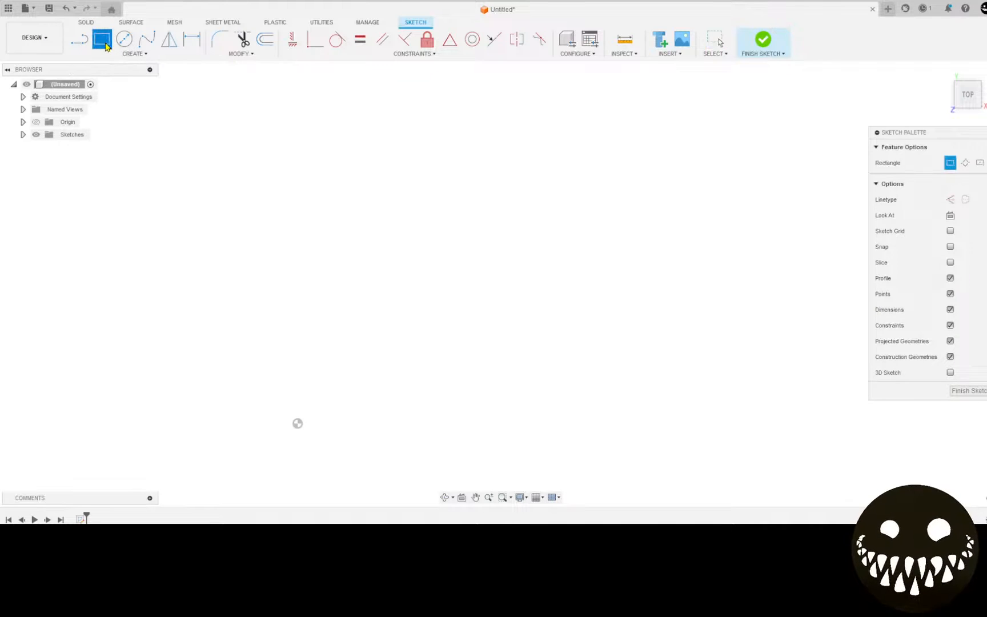
click(981, 163)
middle_drag(433, 303, 534, 222)
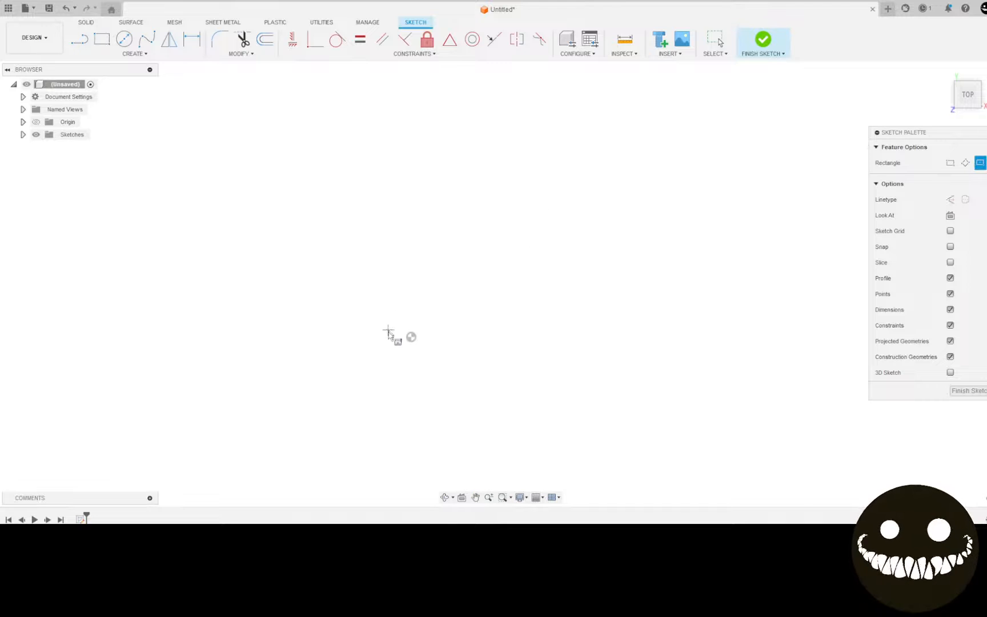
click(411, 337)
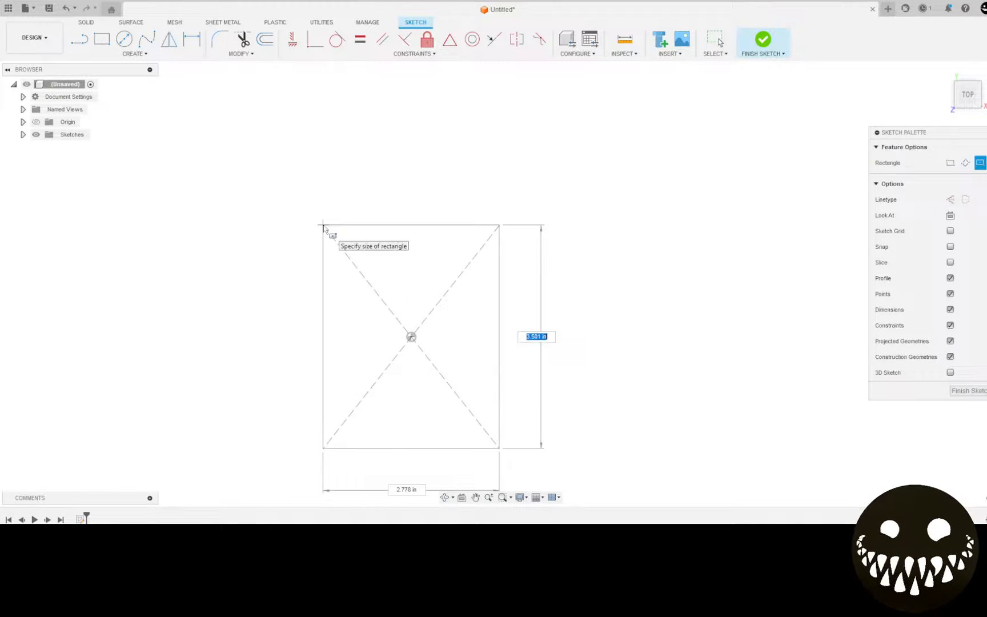
text(2)
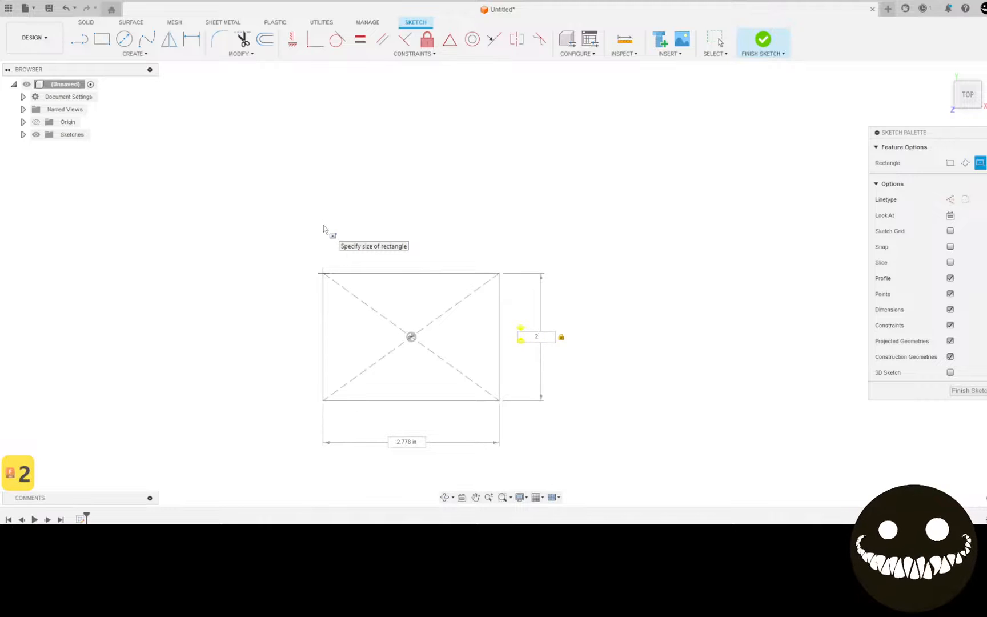
key(Tab)
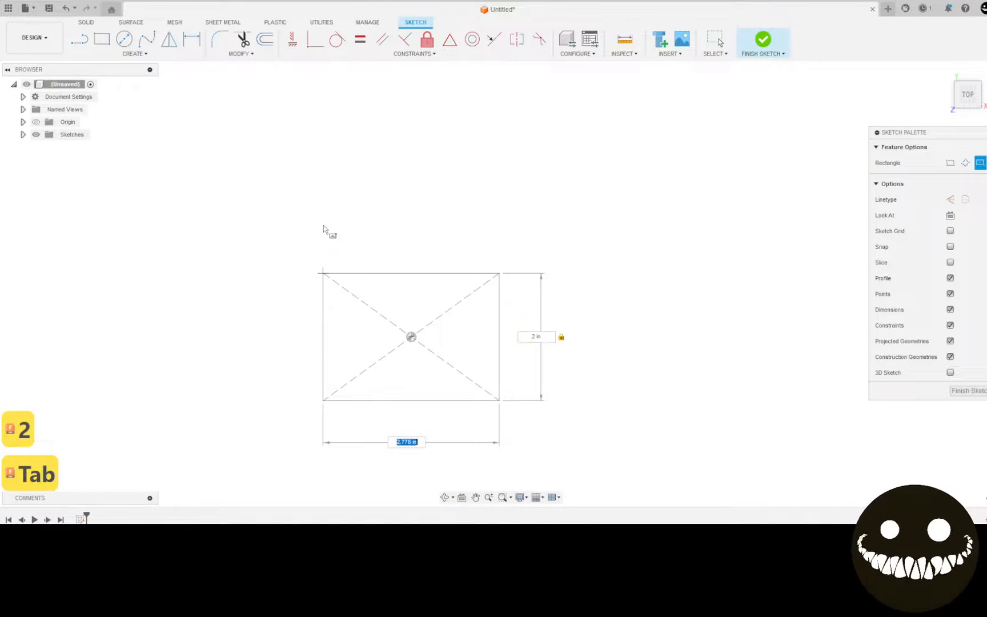
text(2)
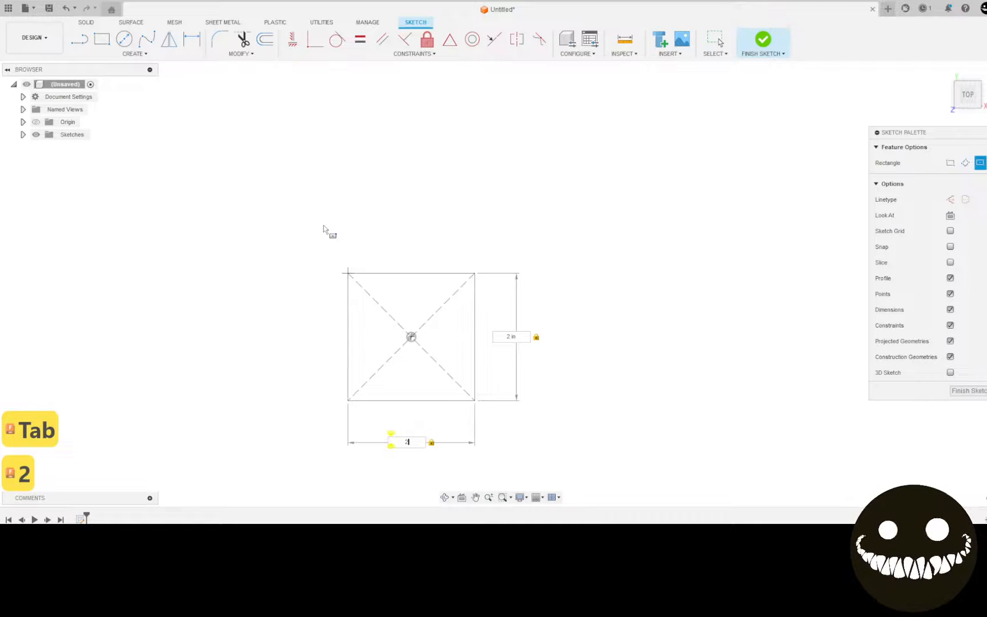
key(Return)
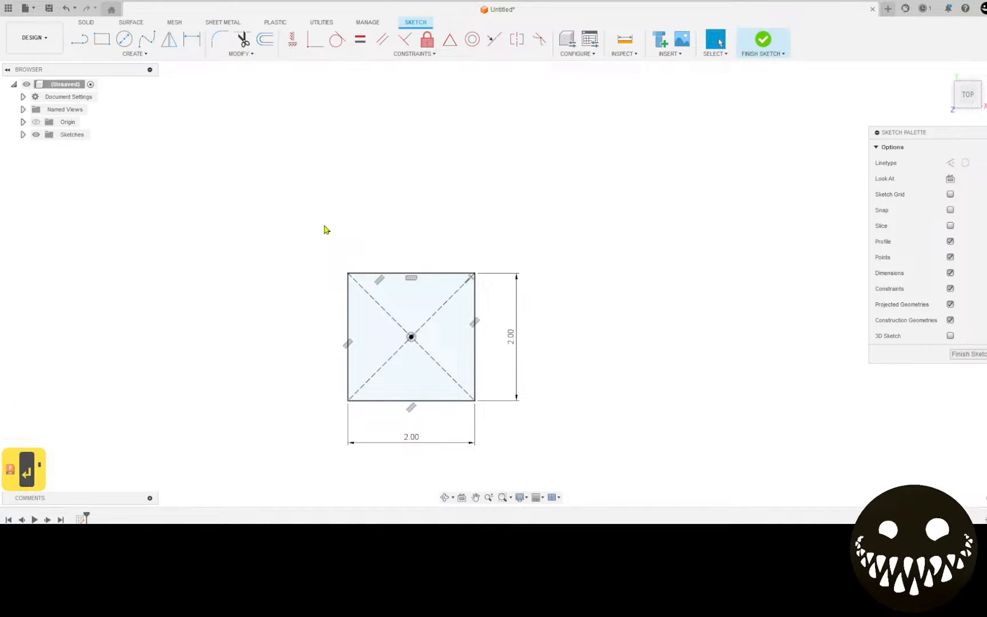
- Draw a 1 in diameter circle centered on the origin inside the square
key(c)
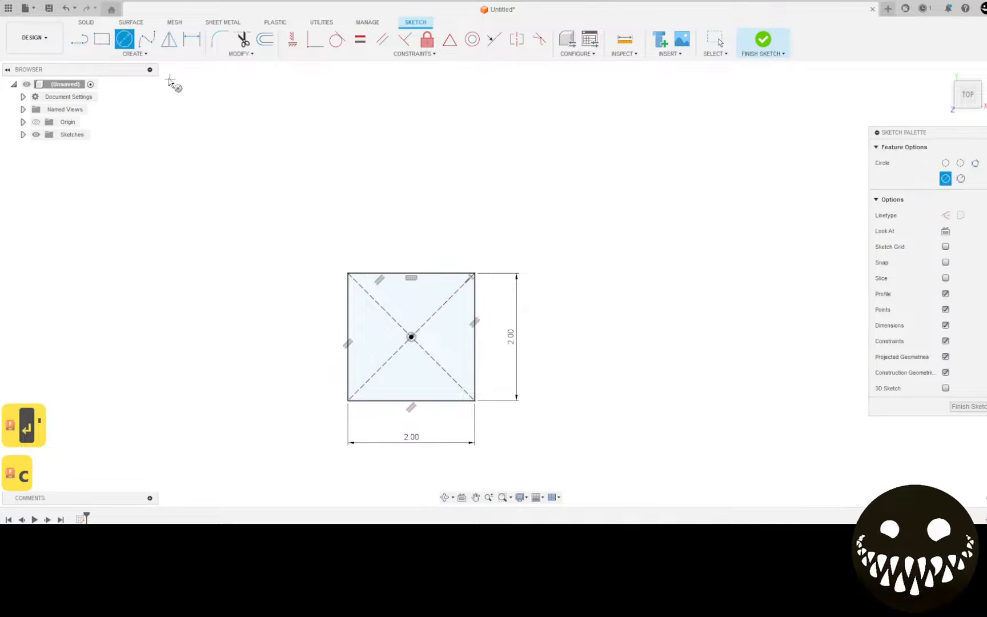
click(411, 337)
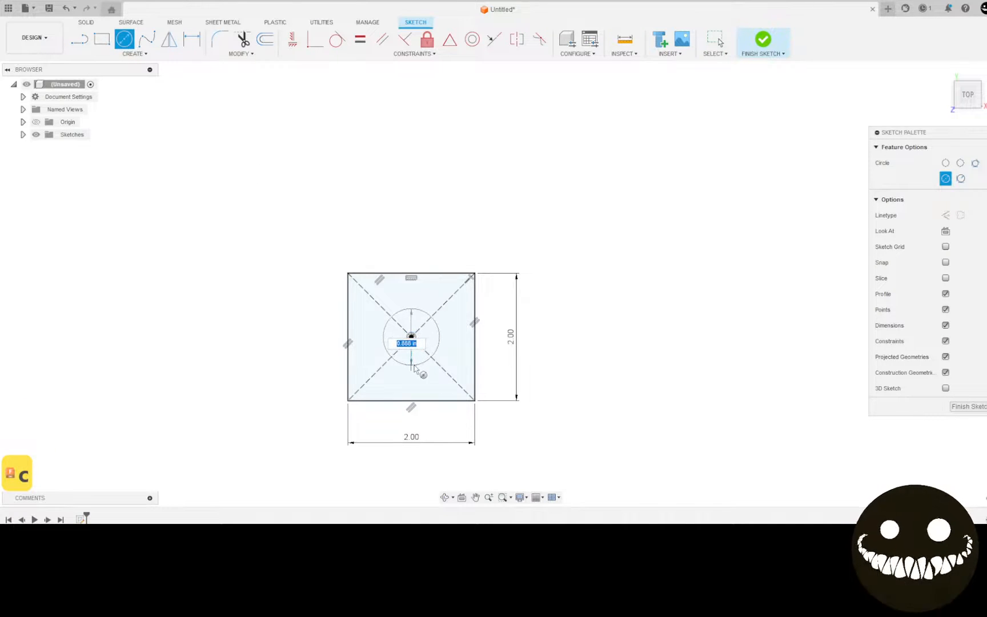
text(1)
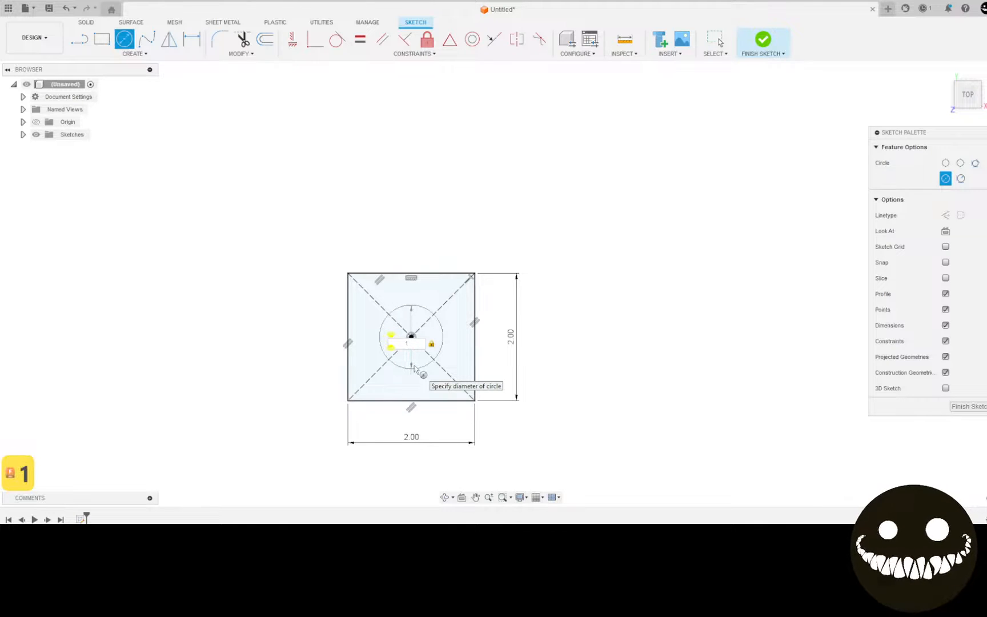
key(Return)
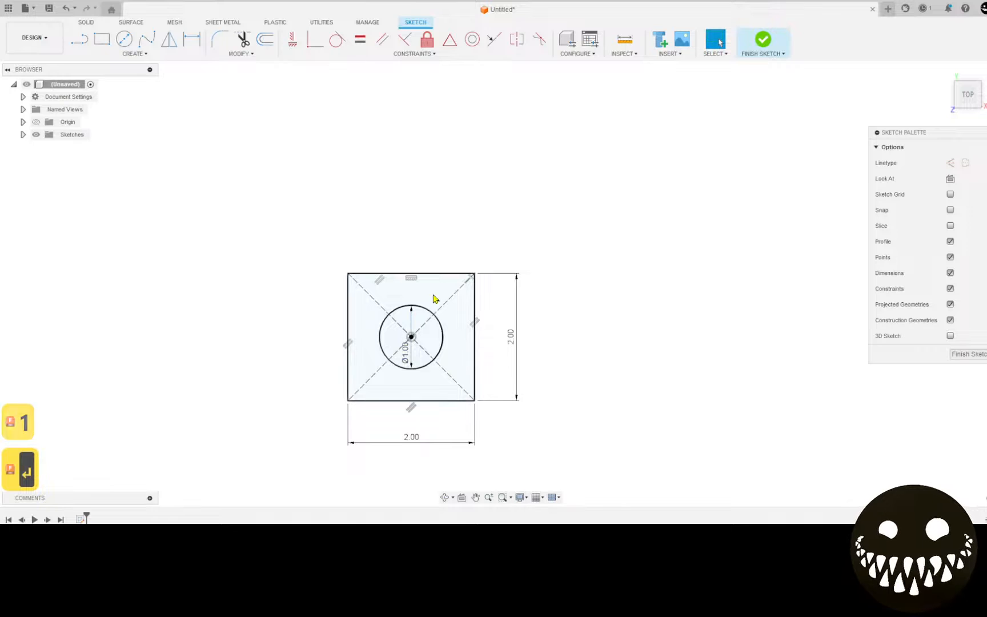
- Extrude the square profile around the circle by 0.075 in as a new body
key(e)
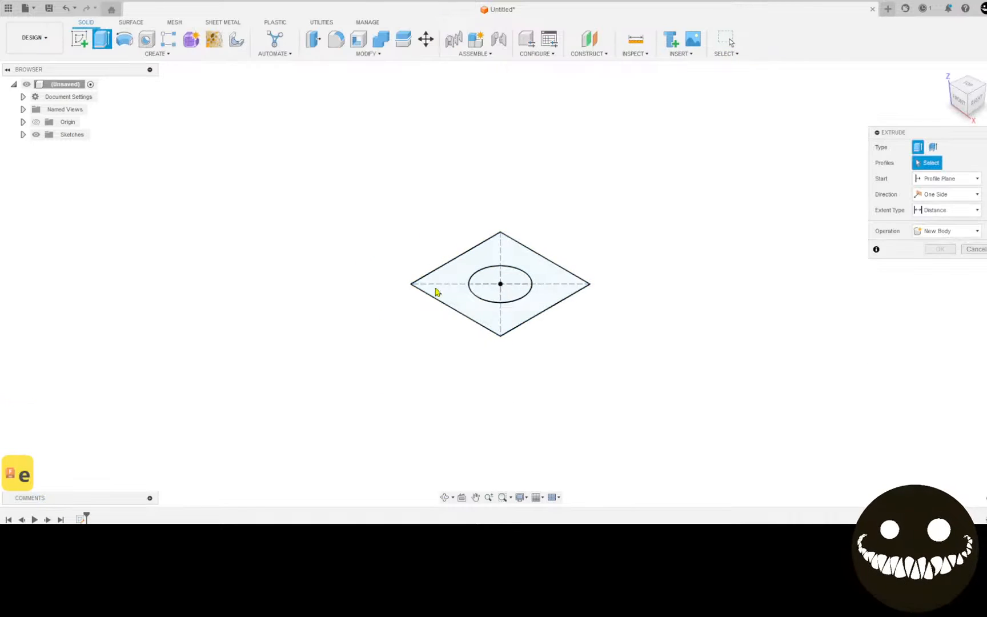
click(447, 301)
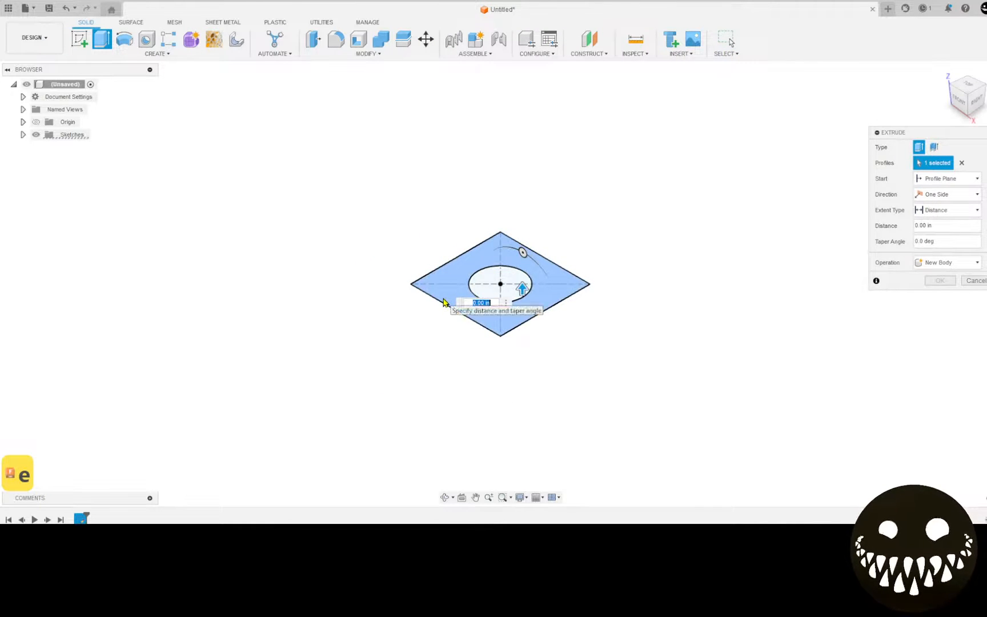
text(.0)
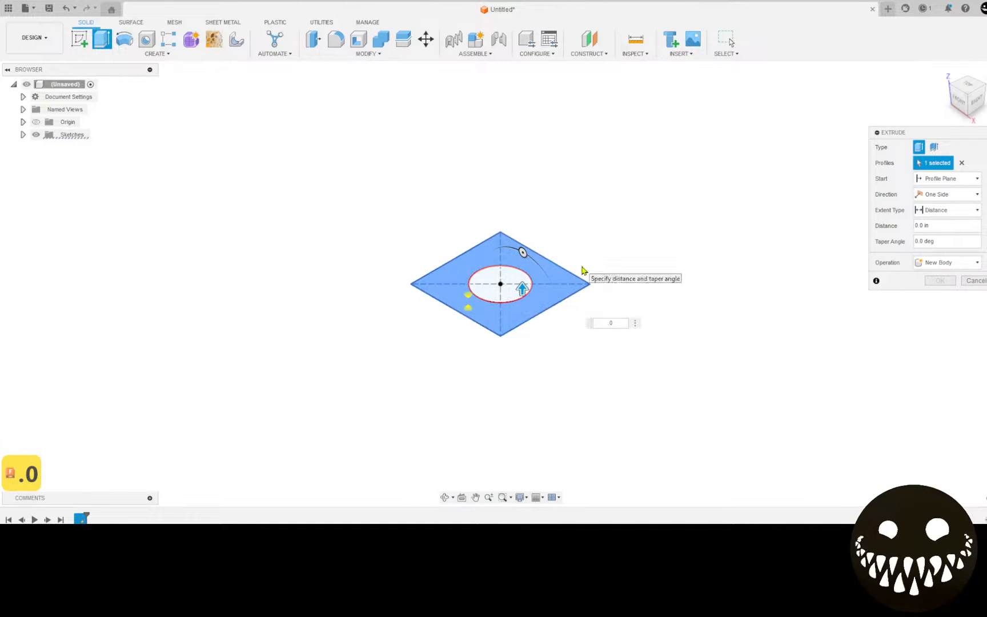
text(75)
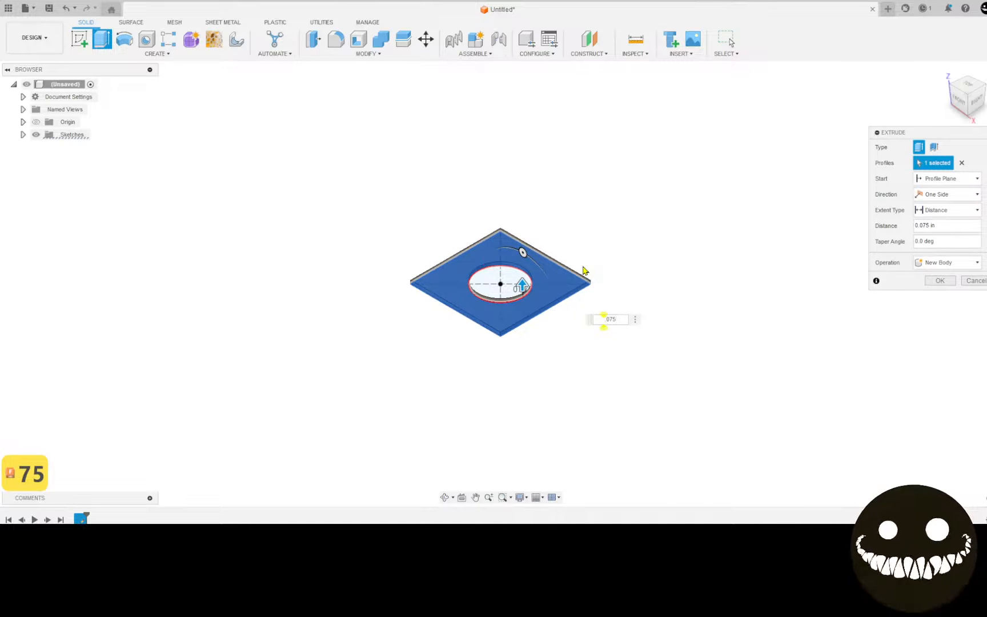
click(932, 282)
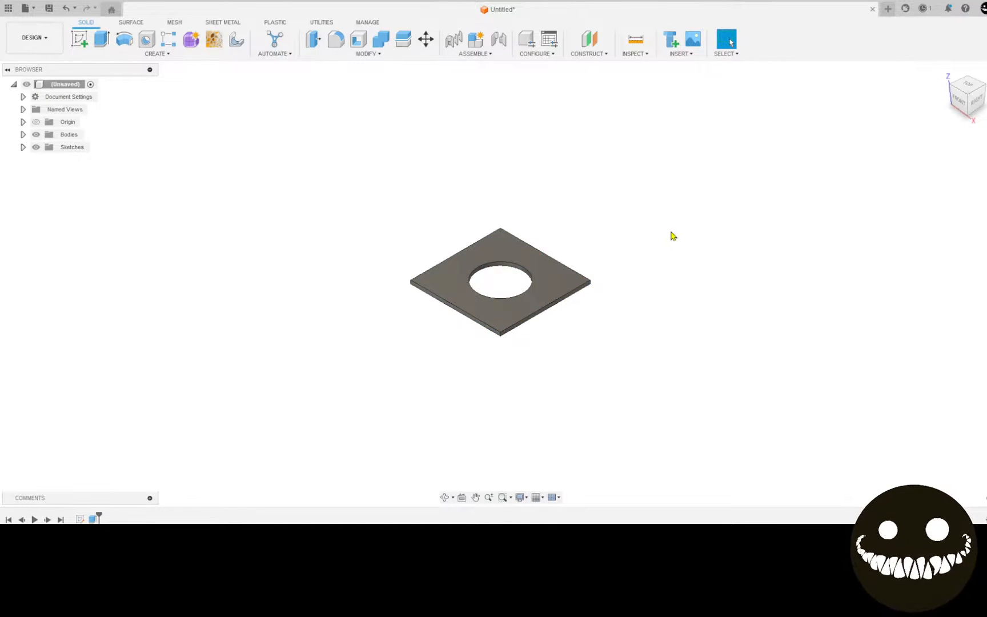
- Create a cutting setup in the Manufacture workspace, with its origin at the stock's front-left corner
click(42, 45)
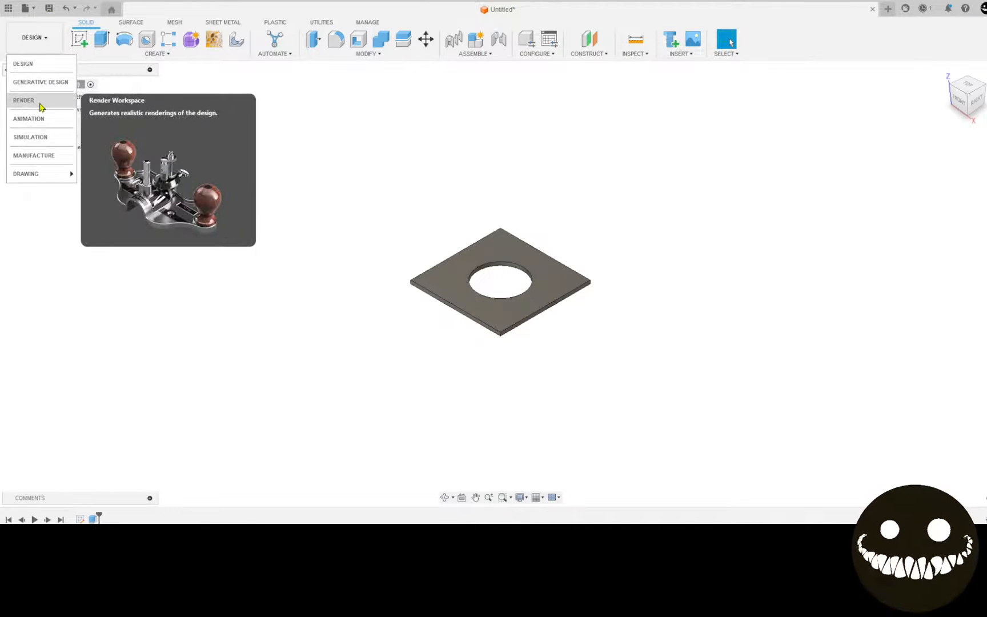
click(41, 155)
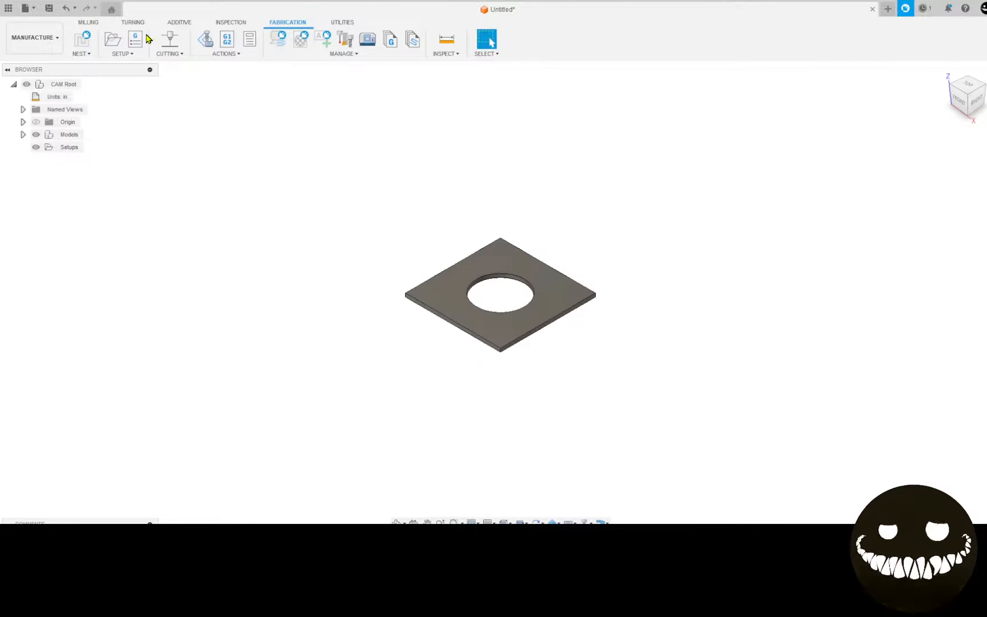
click(125, 39)
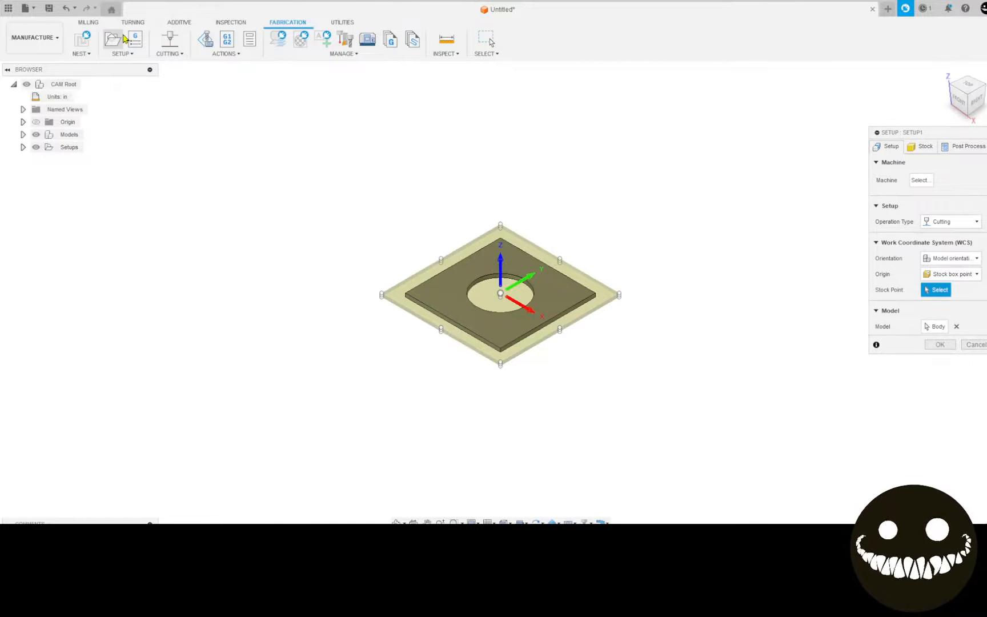
drag(960, 131, 767, 123)
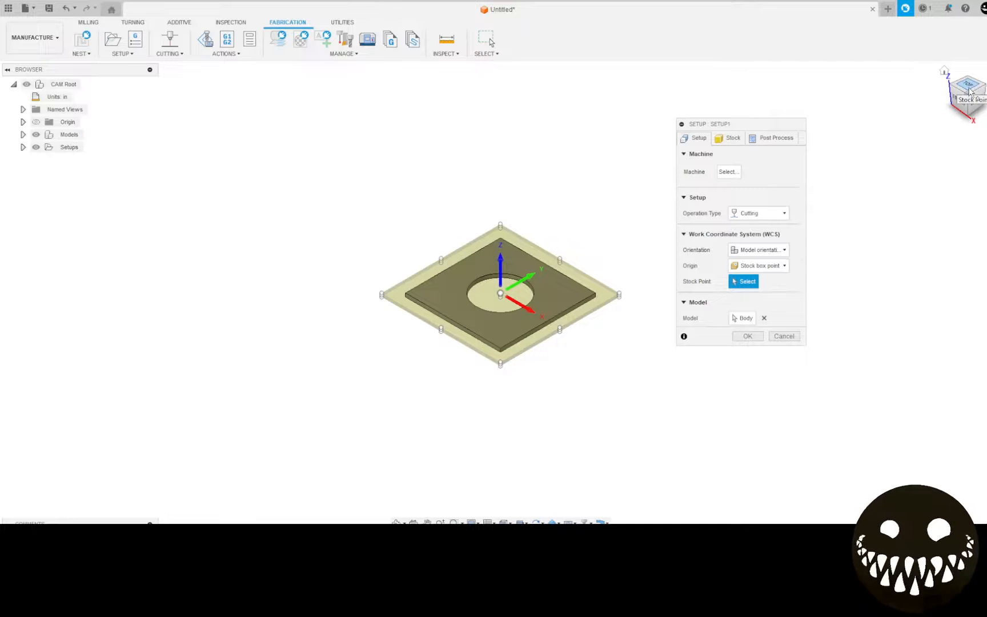
click(970, 91)
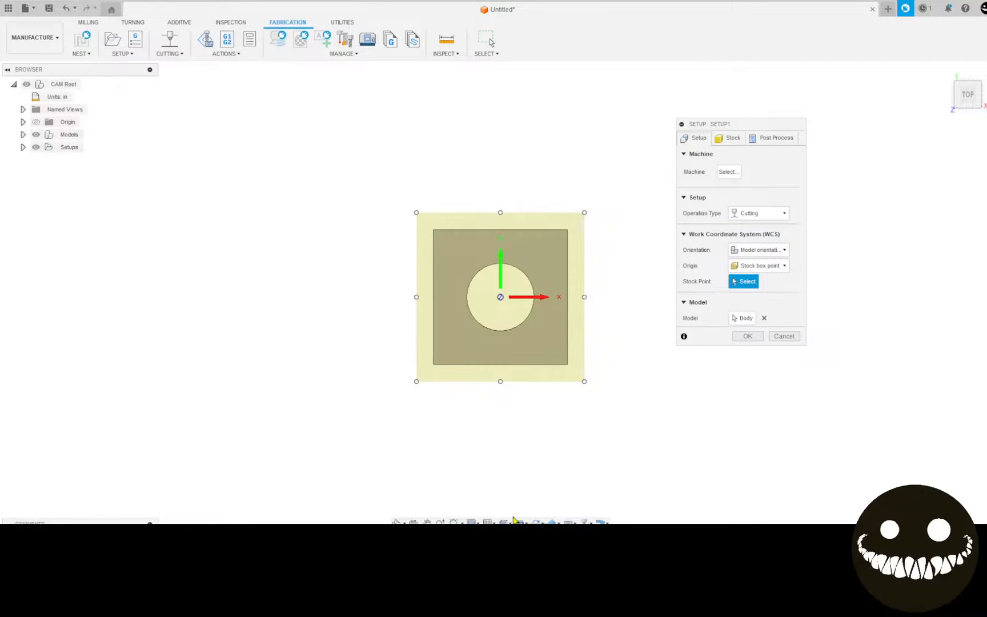
click(417, 381)
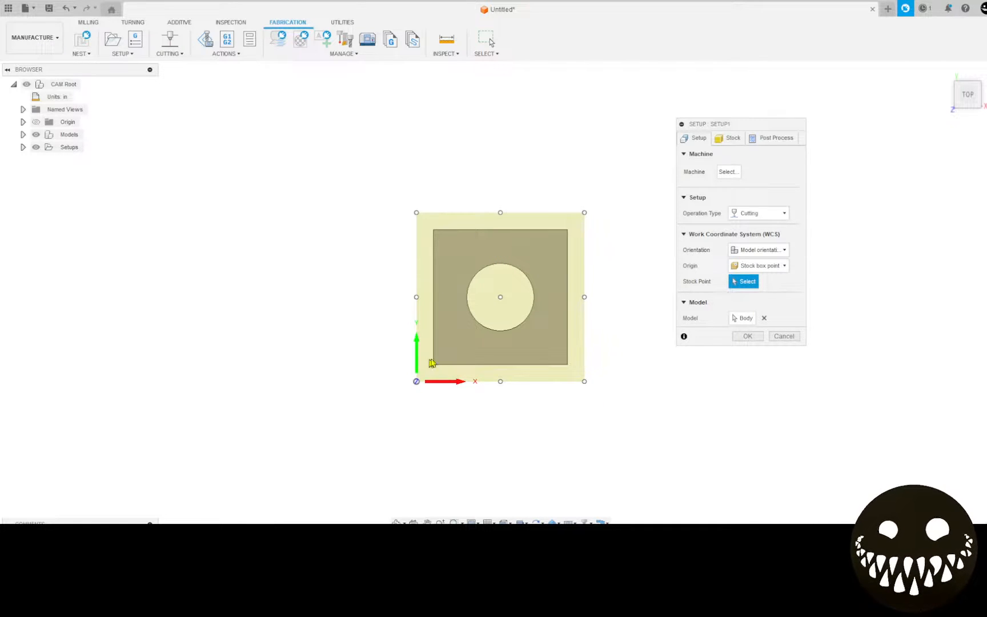
- Set the setup's program name to TEST SQUARE and accept the setup
click(729, 138)
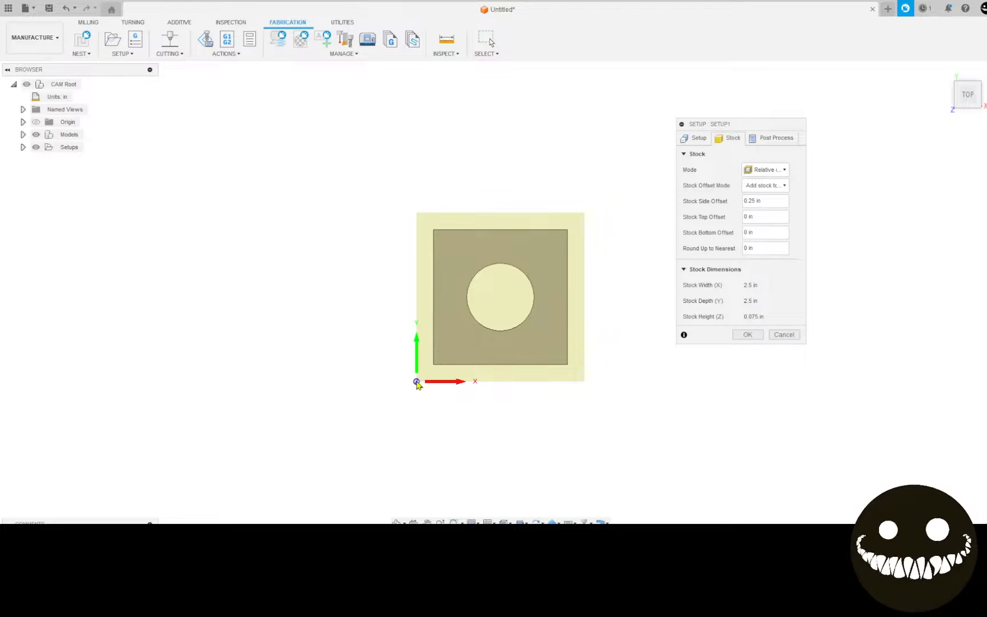
click(770, 140)
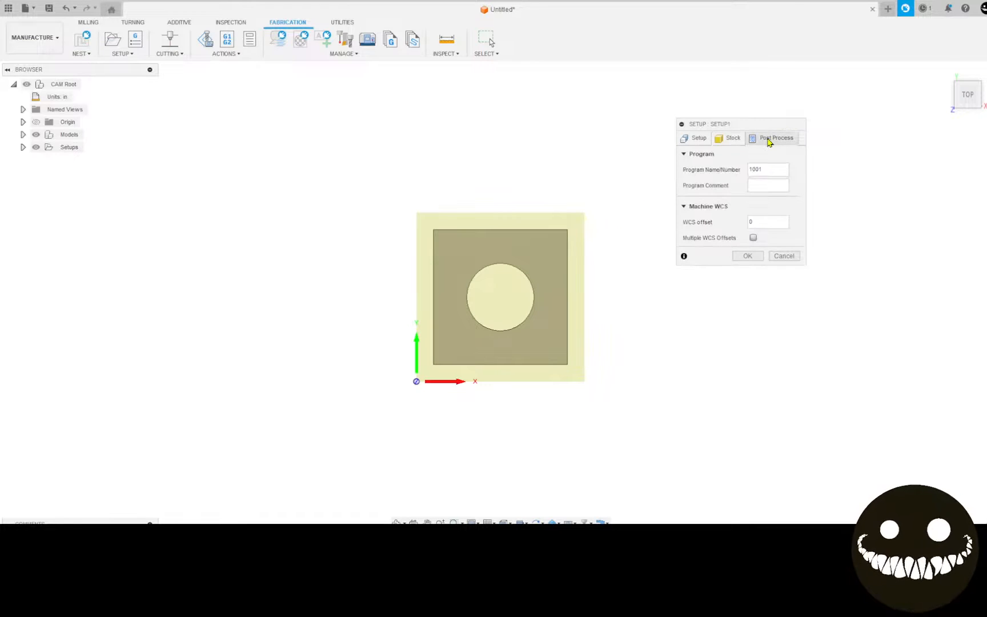
double_click(755, 169)
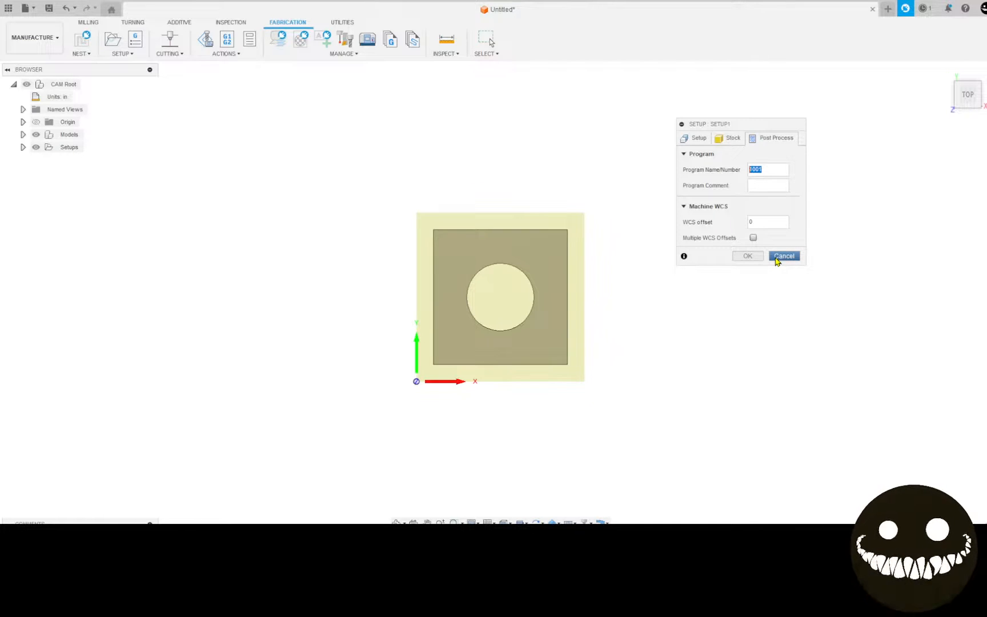
text(1ES)
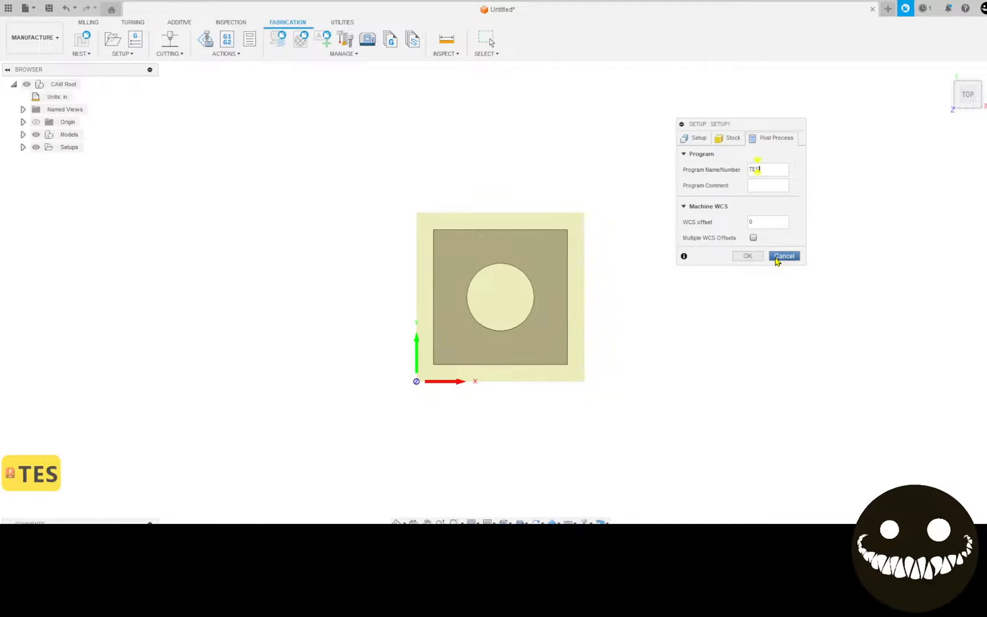
text(T SQW)
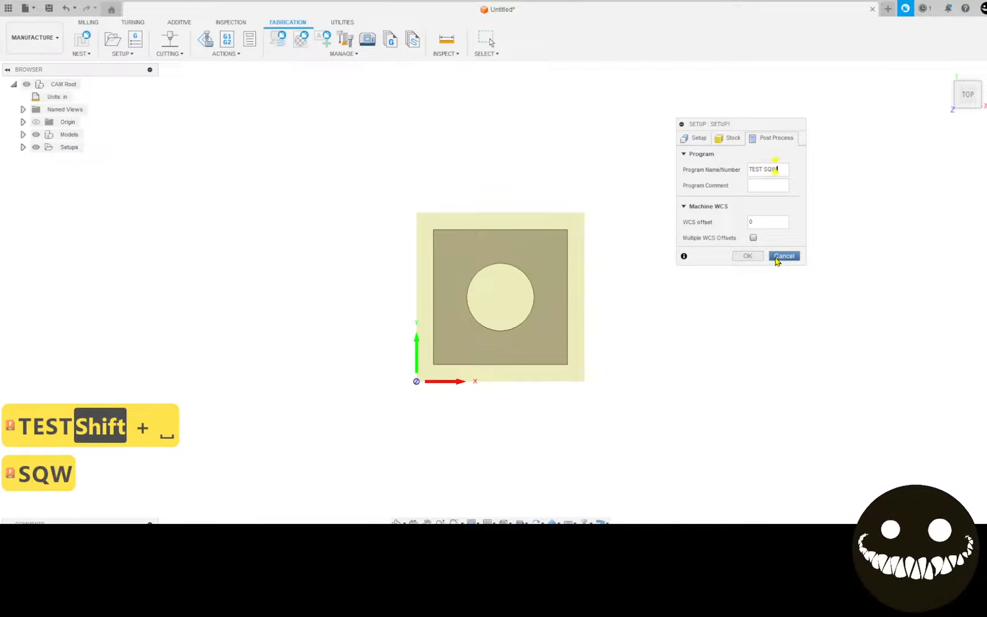
key(shift+BackSpace)
text(UARE)
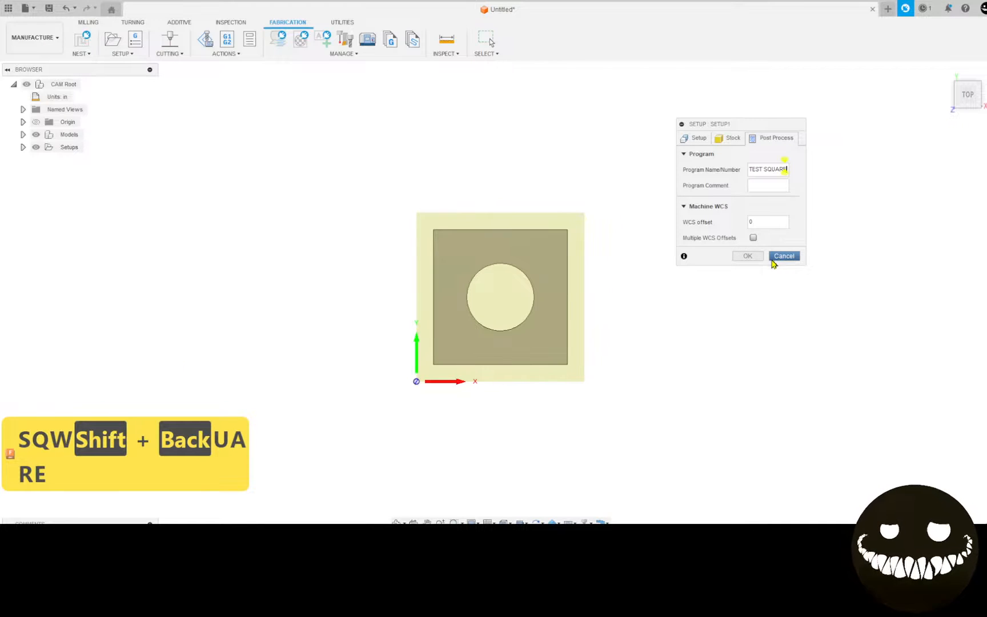
click(769, 186)
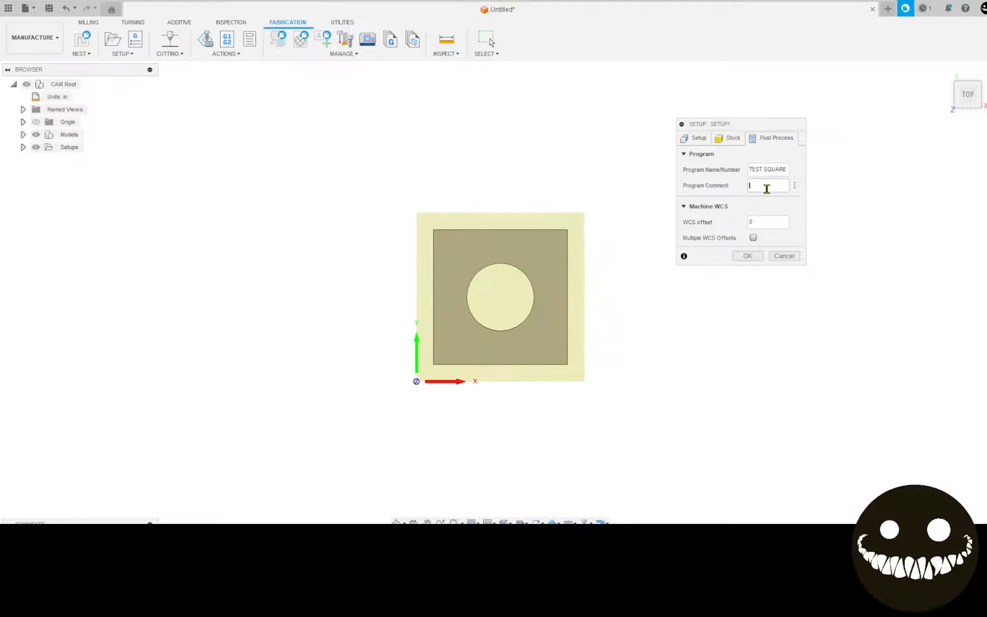
click(747, 256)
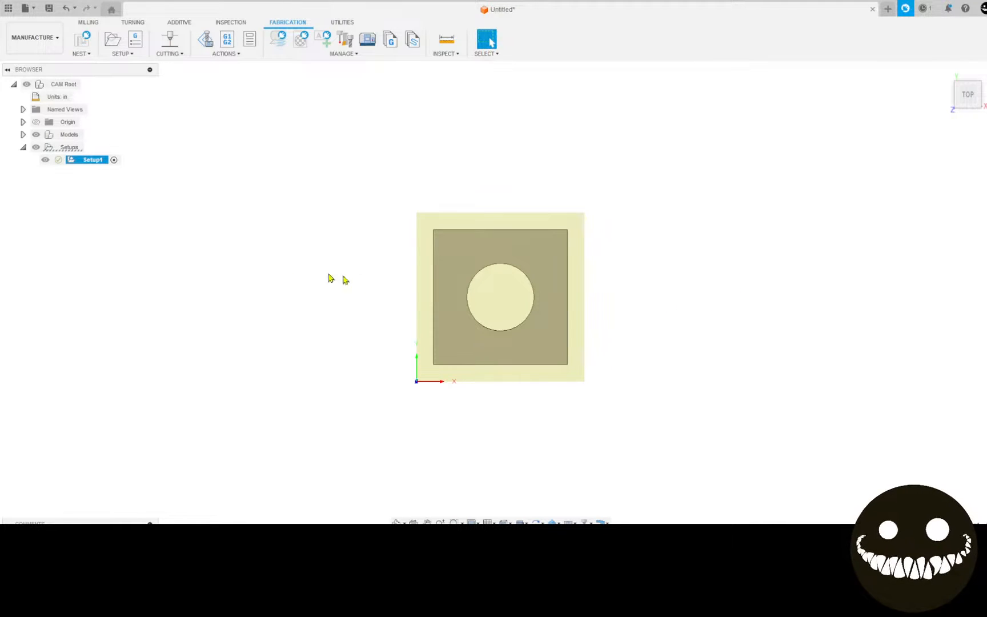
- Add the program comment "YOU can add a comment here" to the existing setup and accept it
double_click(71, 161)
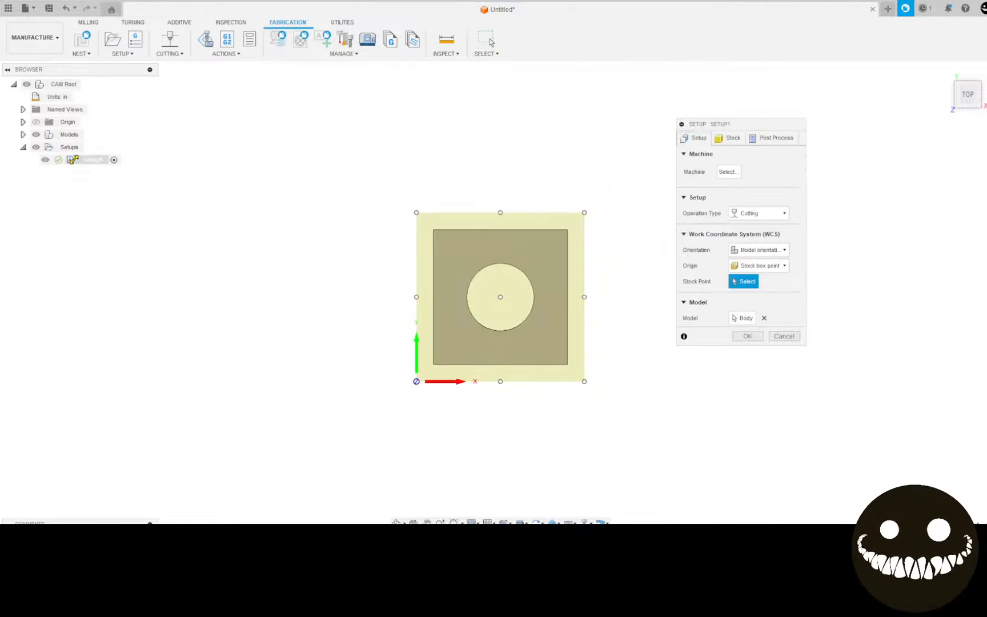
click(772, 138)
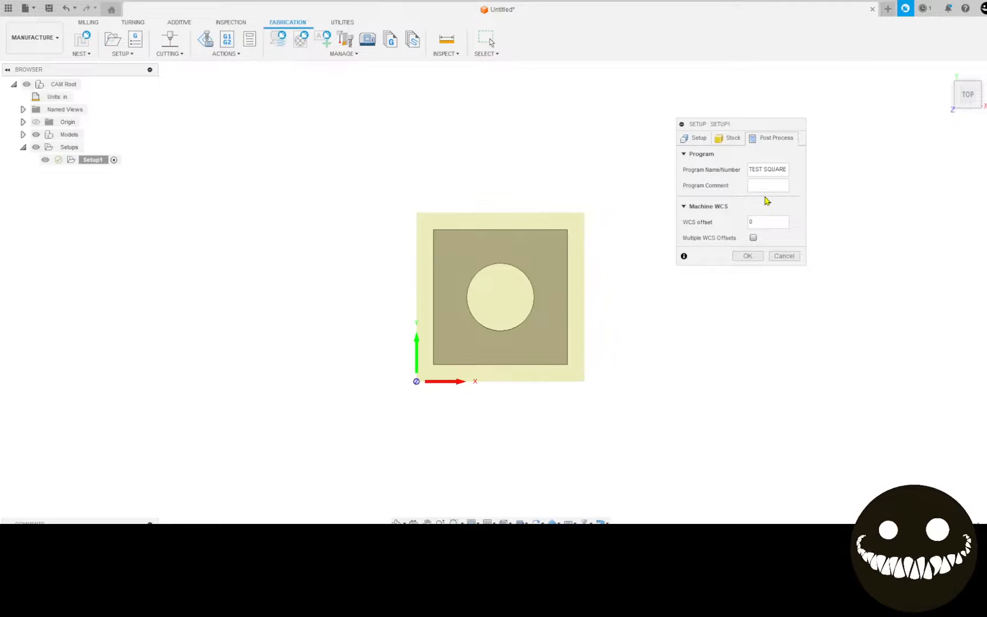
text(YOU )
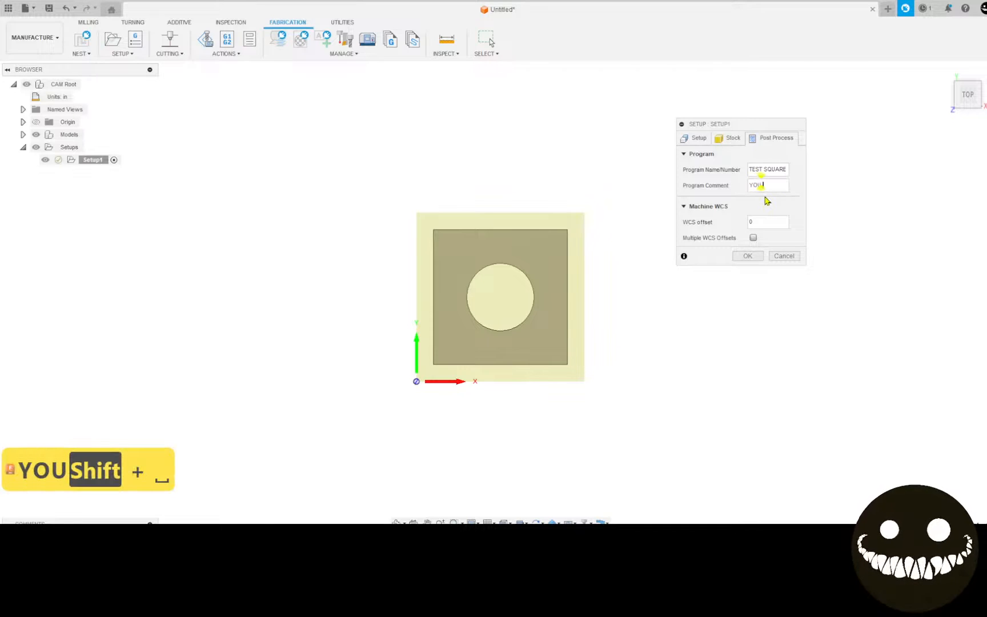
text(can )
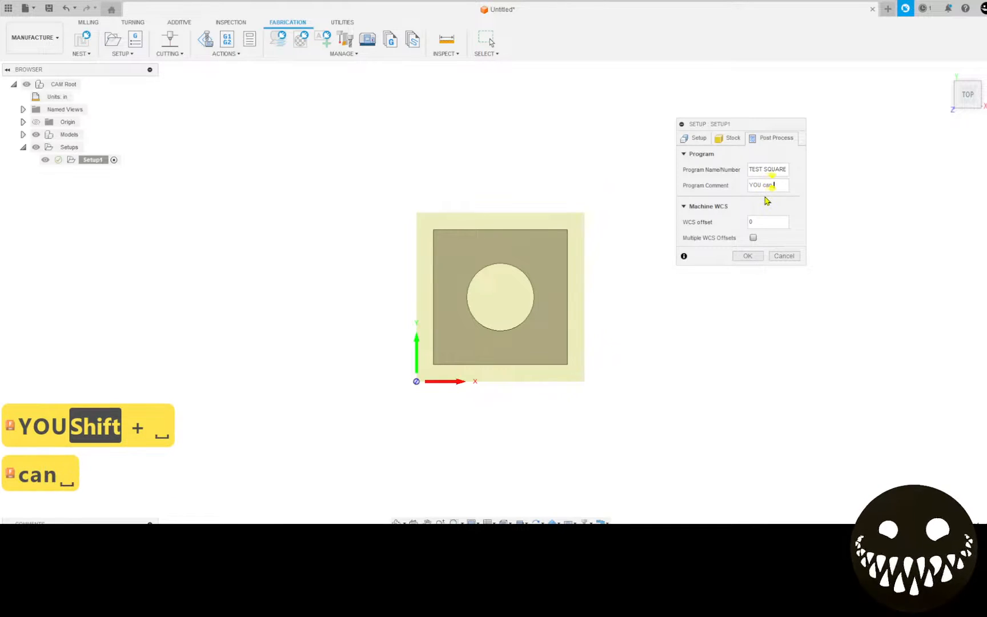
text(add a)
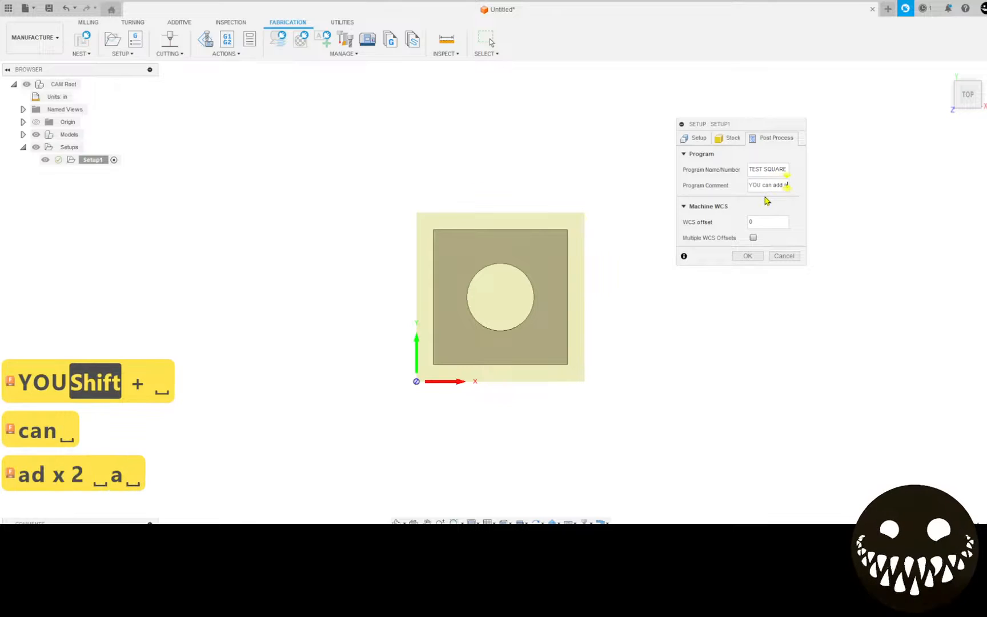
text( comment )
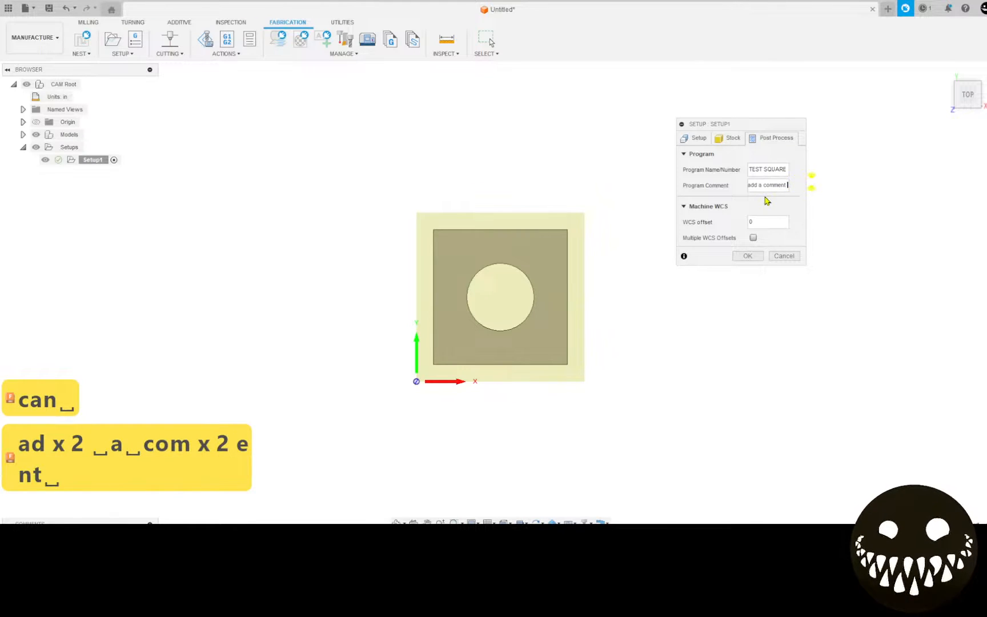
text(here)
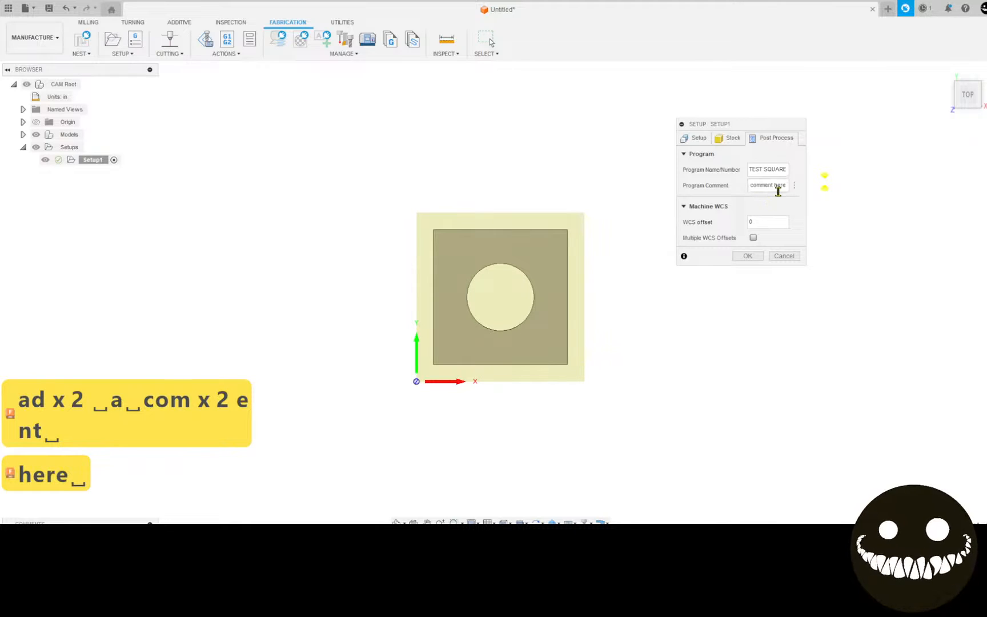
click(748, 256)
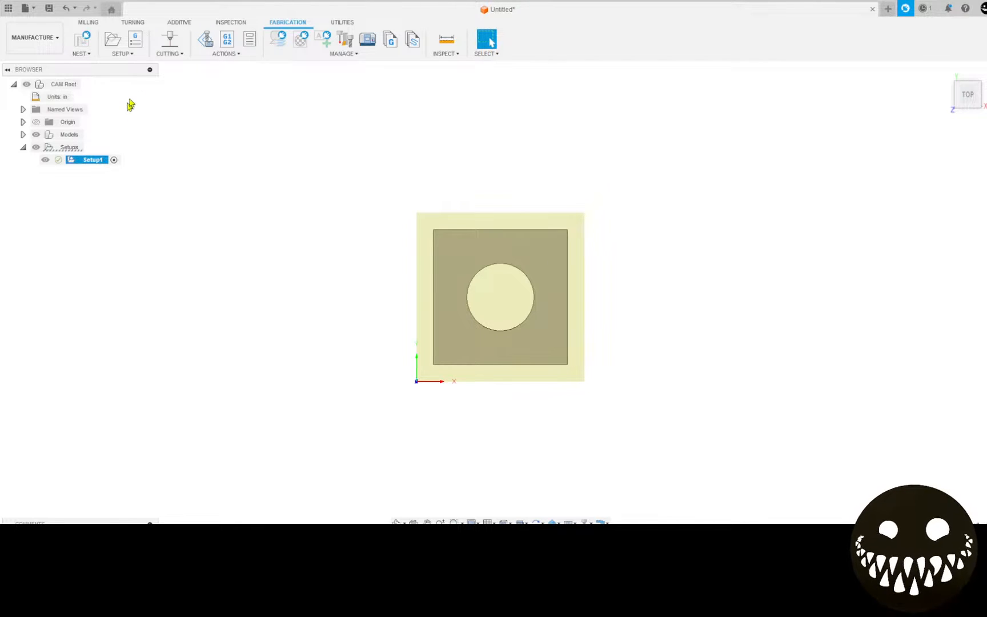
- Start a 2D Profile cutting operation using tool 39, "example 45 amp tool", from the local tool library
click(170, 47)
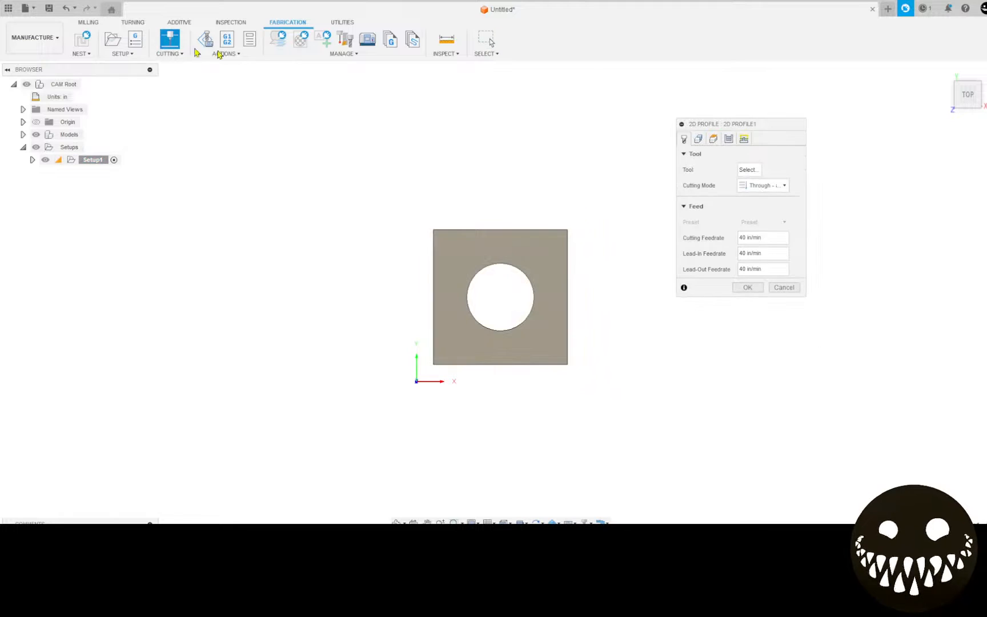
drag(750, 130, 709, 164)
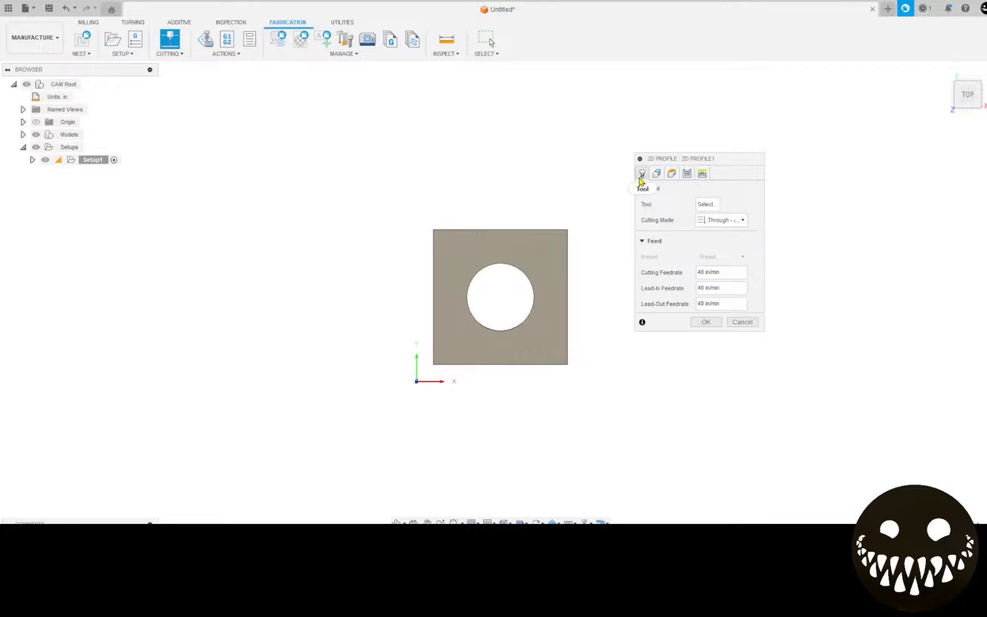
click(709, 206)
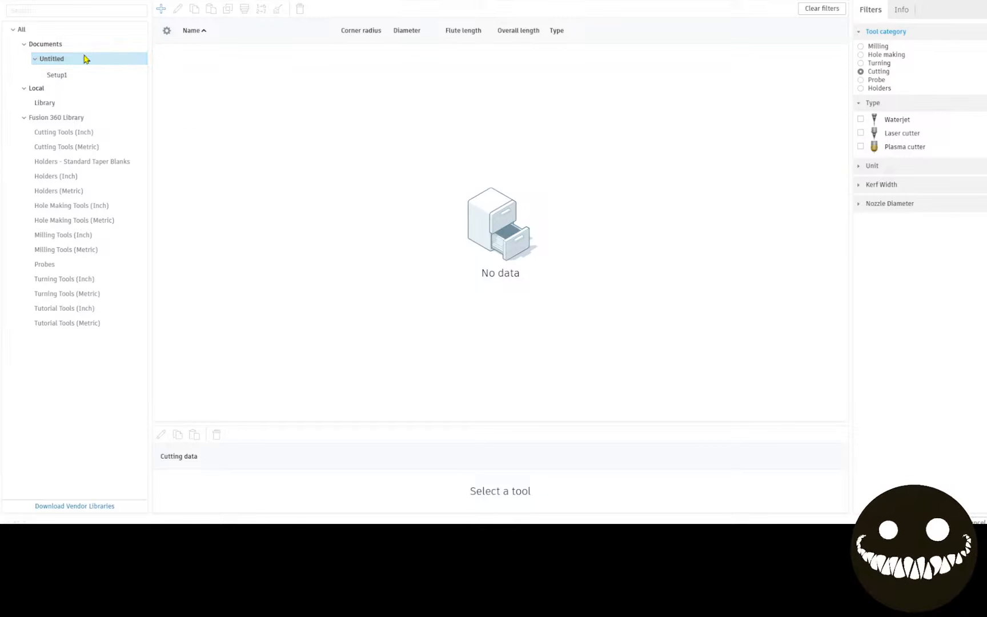
click(48, 106)
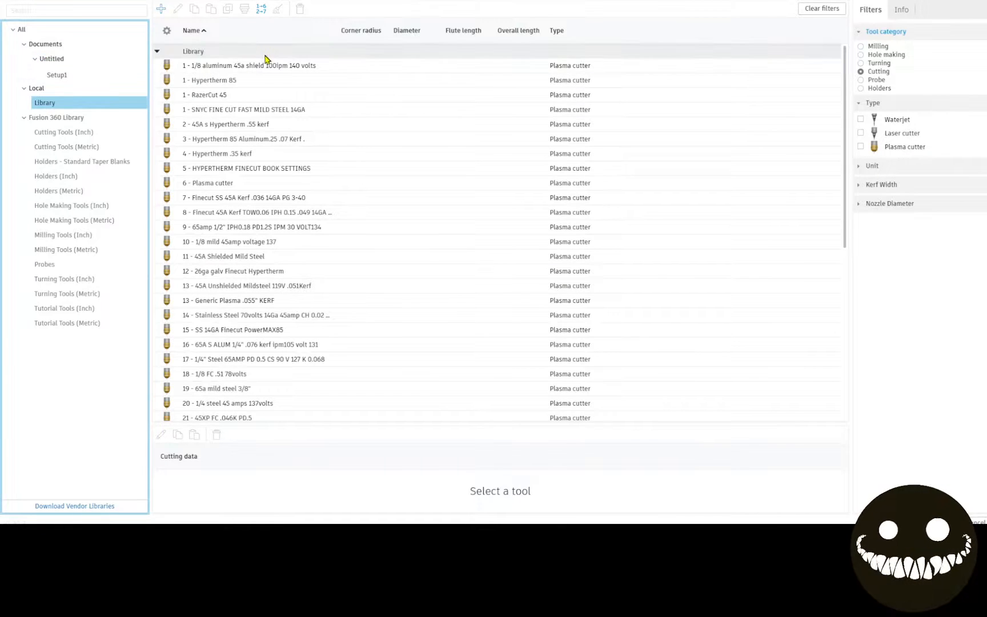
scroll(242, 256, down, 6)
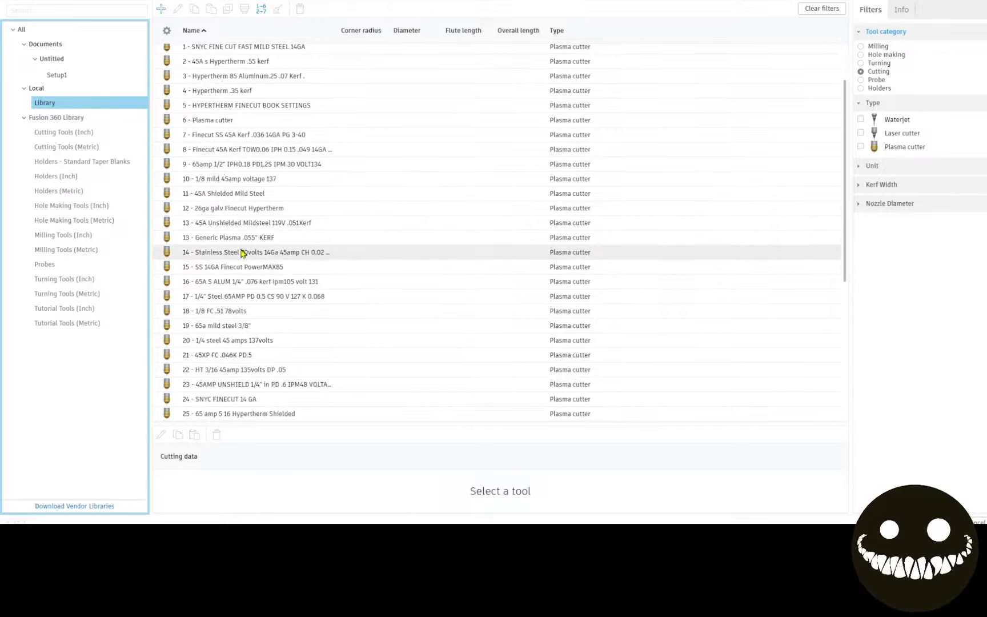
scroll(243, 256, down, 1)
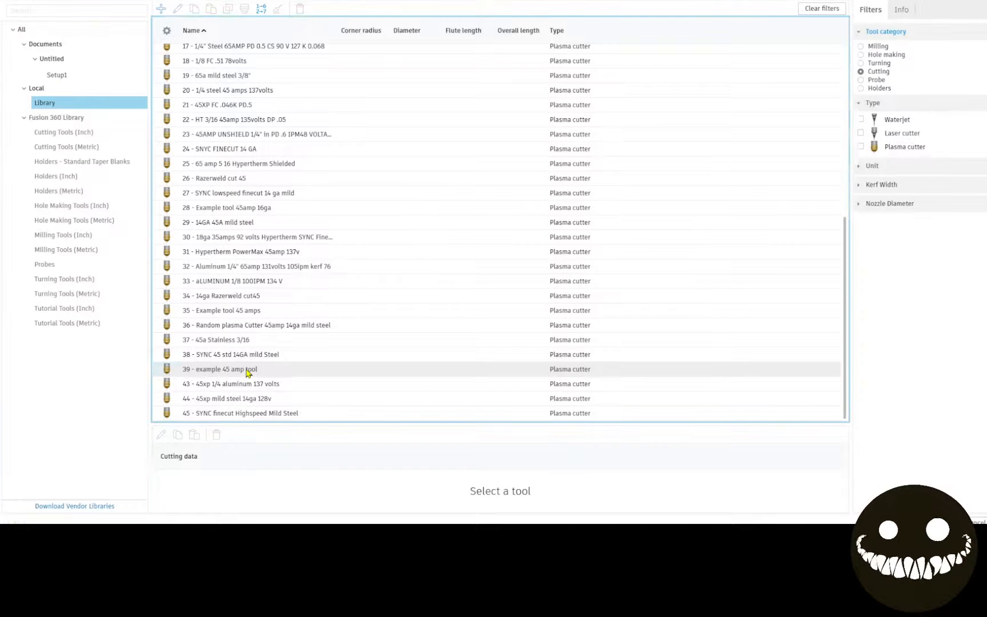
click(248, 371)
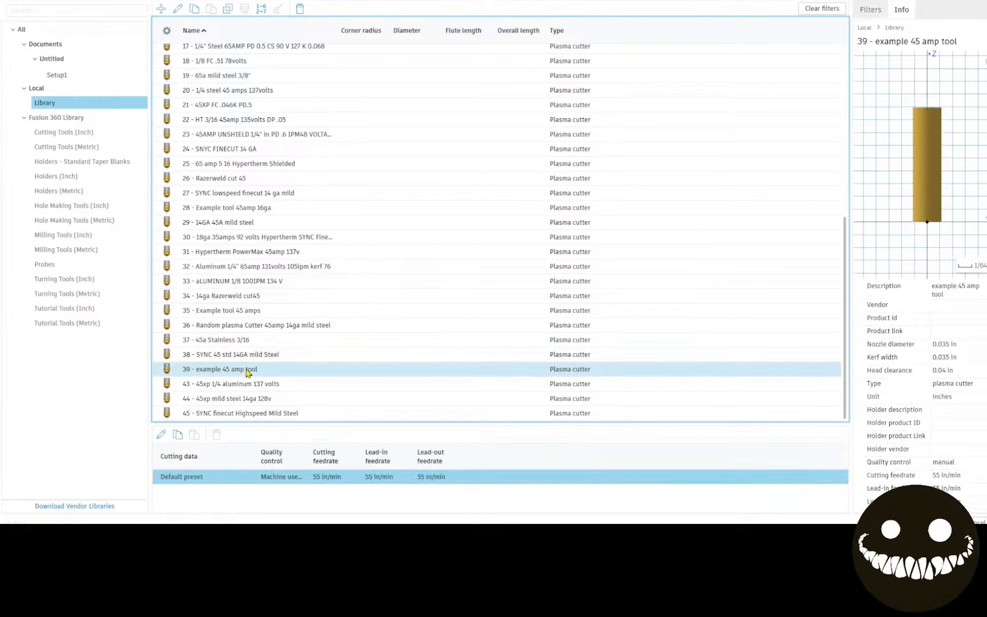
click(941, 522)
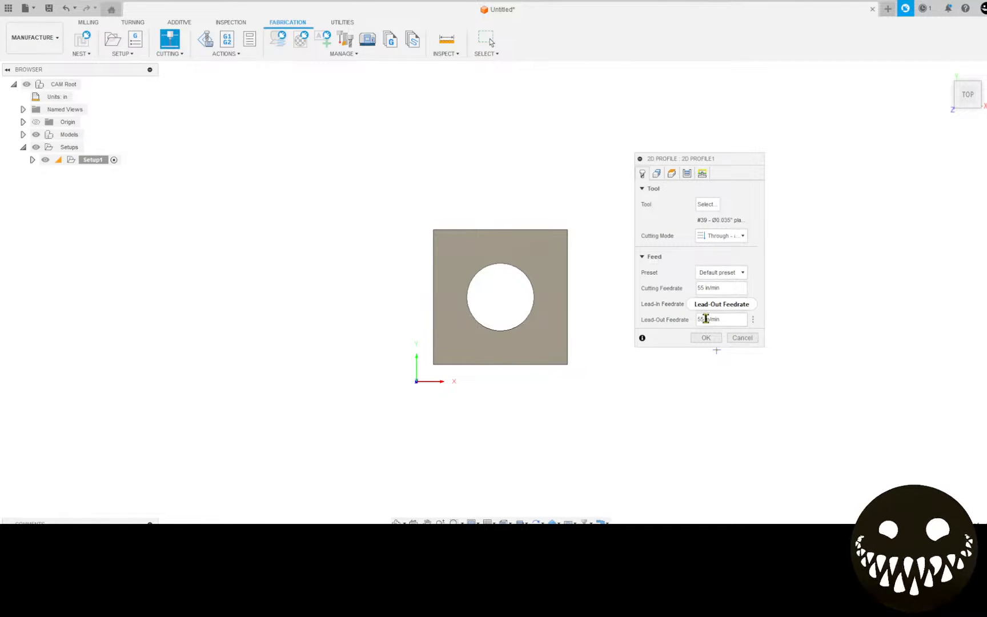
- Choose the plate's top face contours as the cut geometry and set the sideways compensation to Center
click(656, 174)
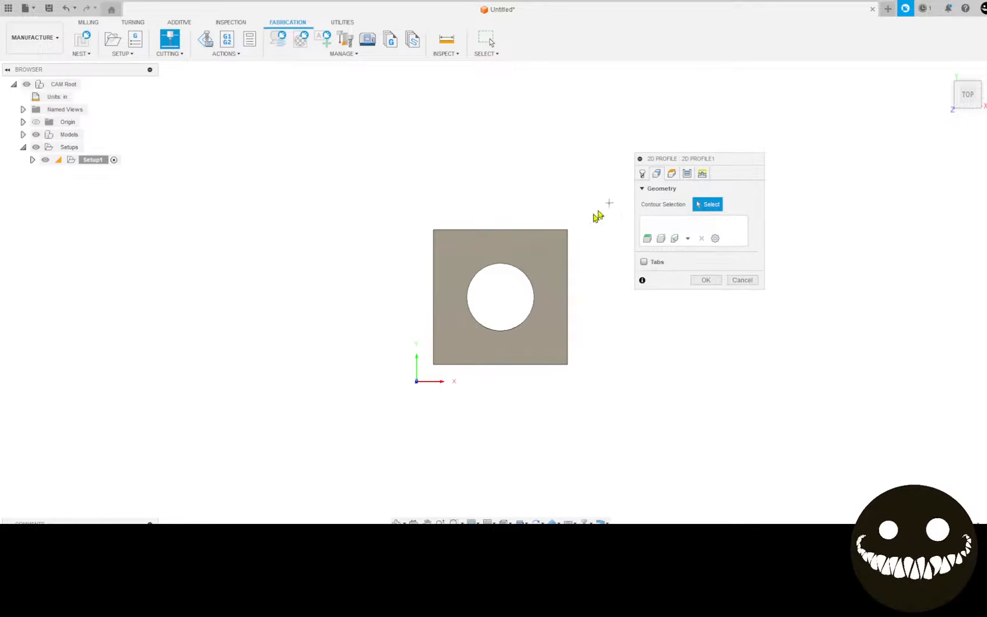
click(541, 262)
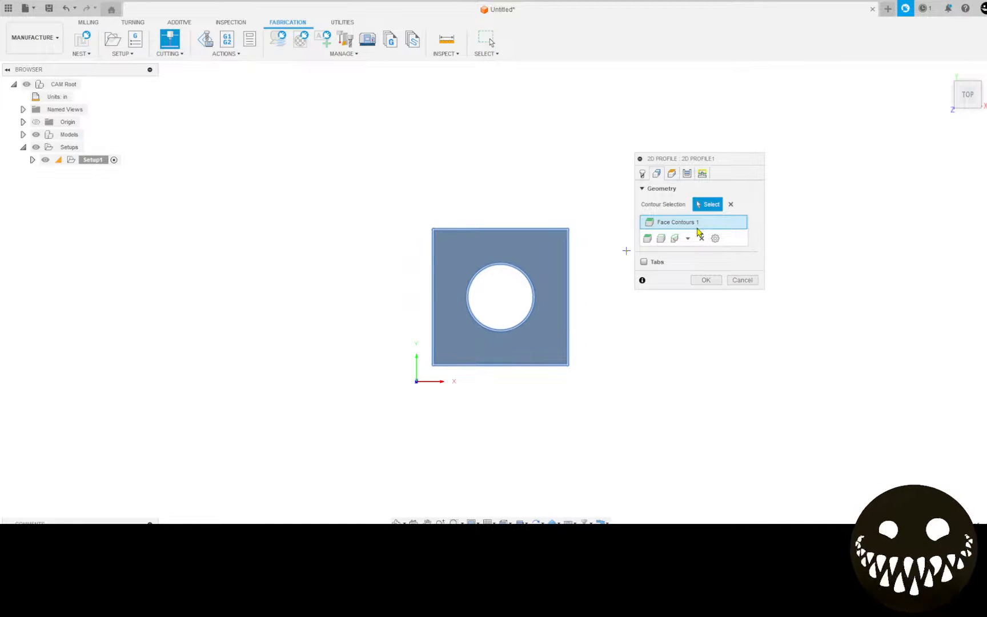
click(673, 174)
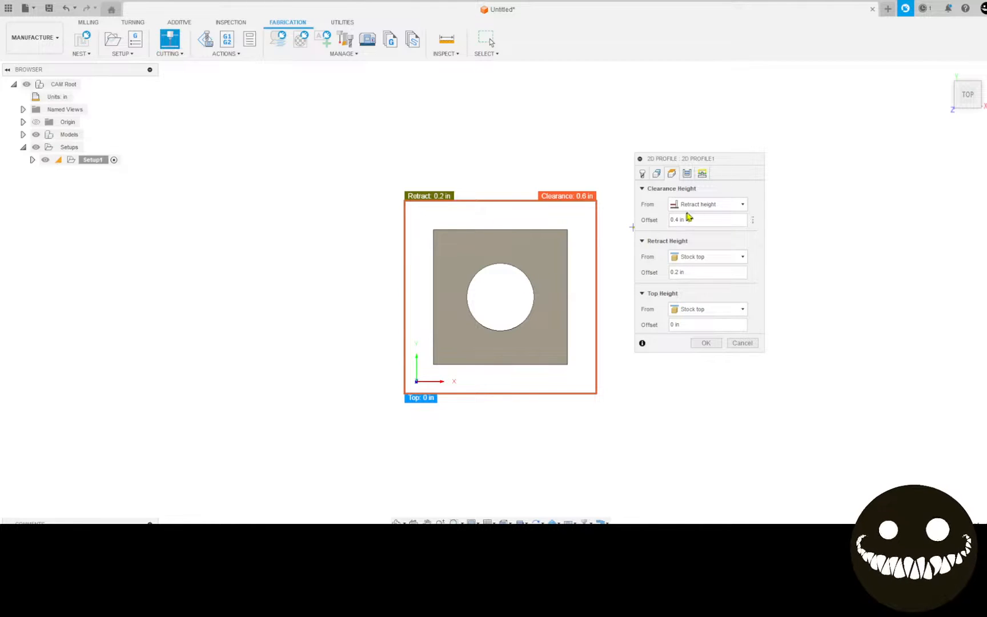
click(687, 174)
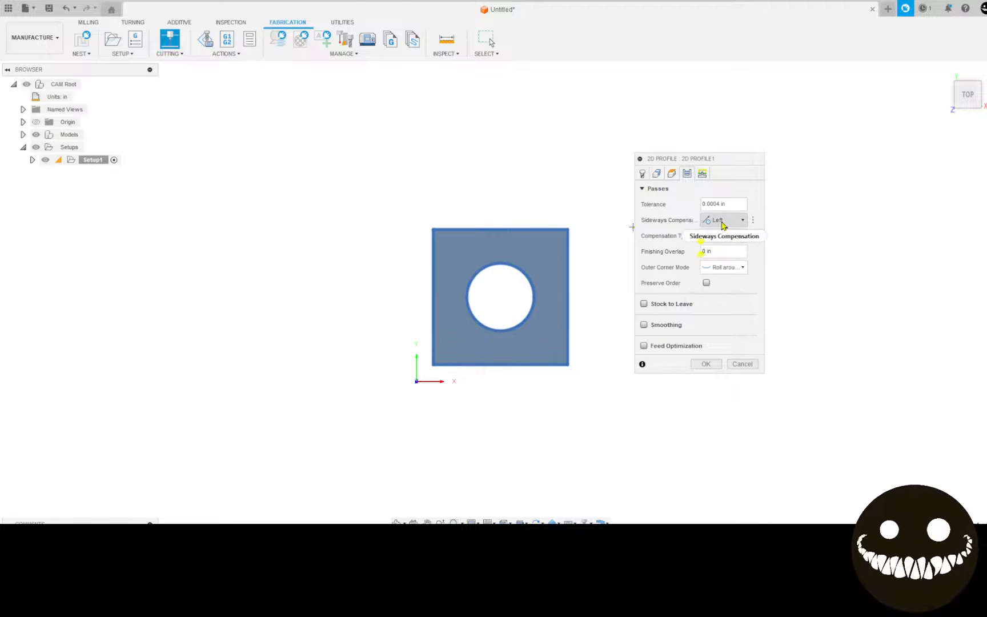
mouse_move(723, 225)
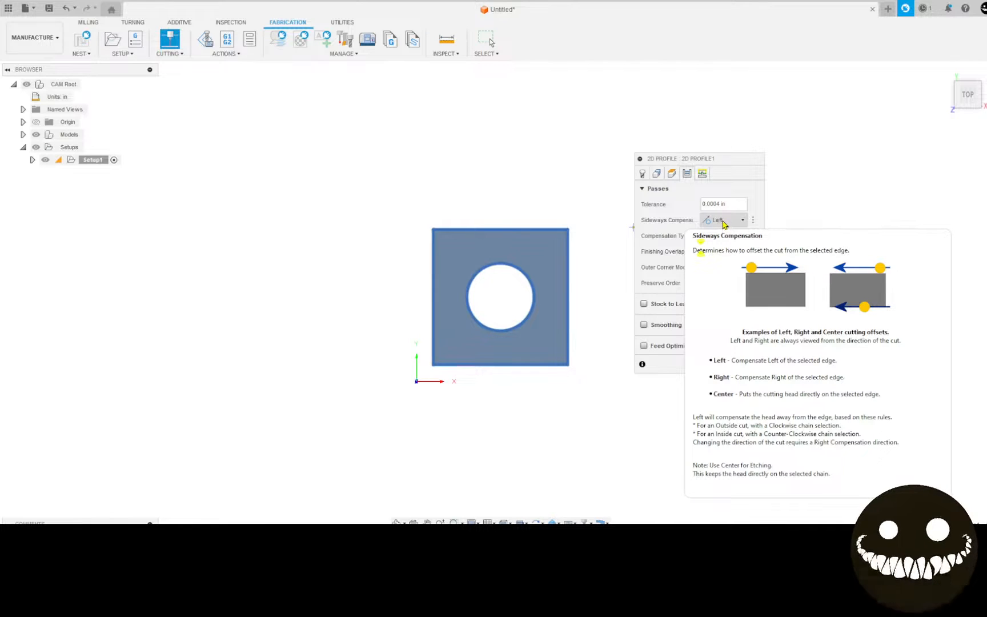
click(725, 222)
click(722, 244)
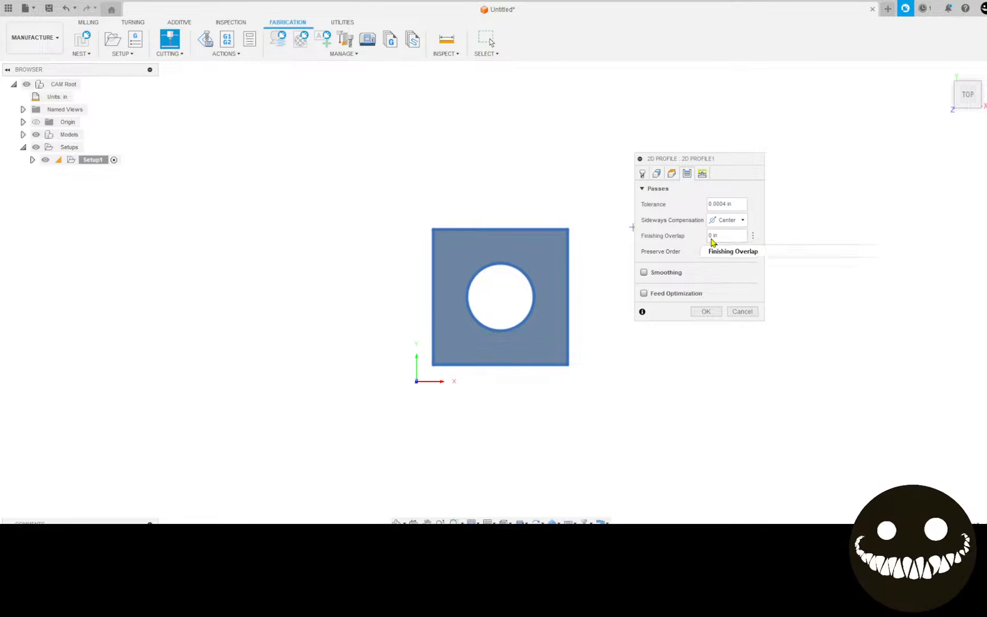
mouse_move(712, 242)
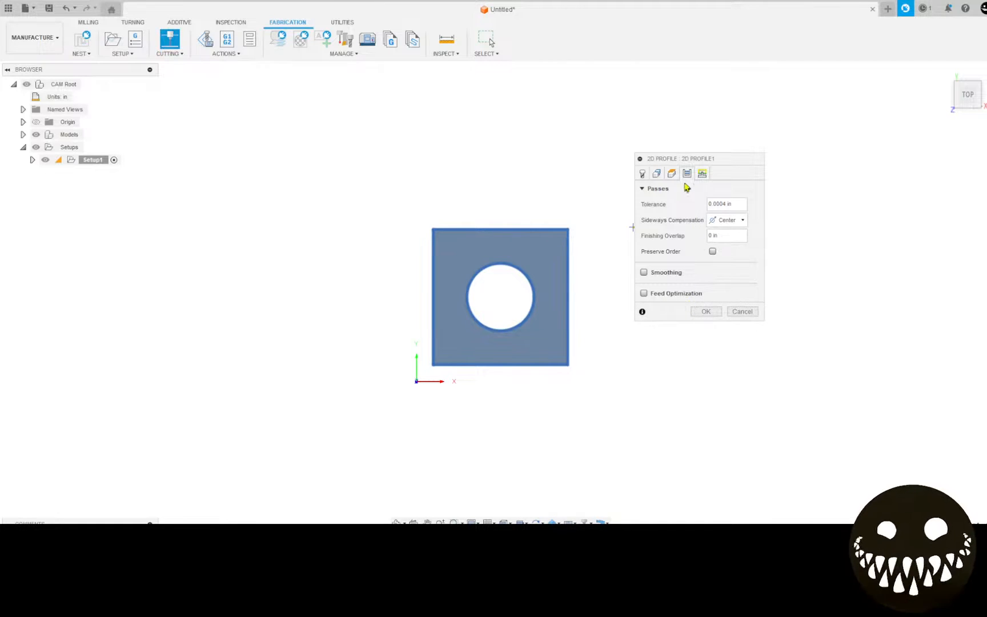
- Disable lead-in and lead-out, set the pierce clearance to 0, and accept the 2D profile operation
click(702, 174)
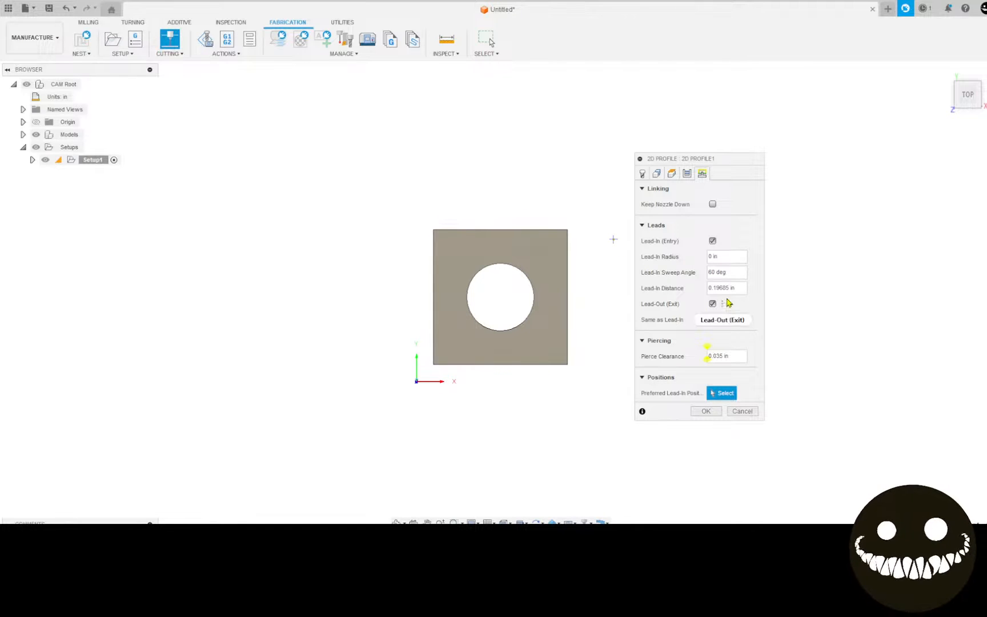
click(714, 241)
click(714, 257)
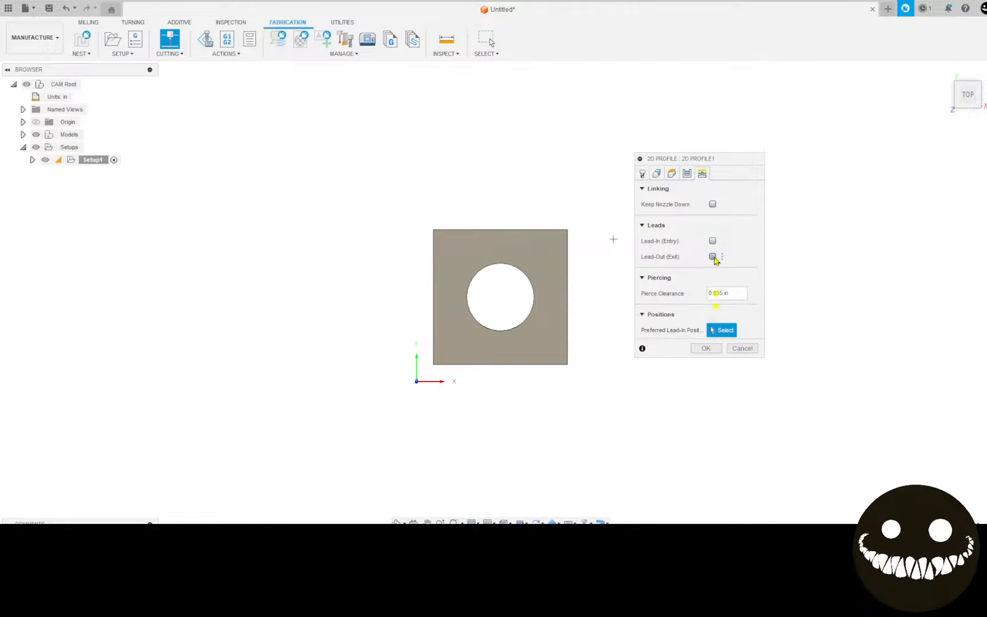
click(727, 292)
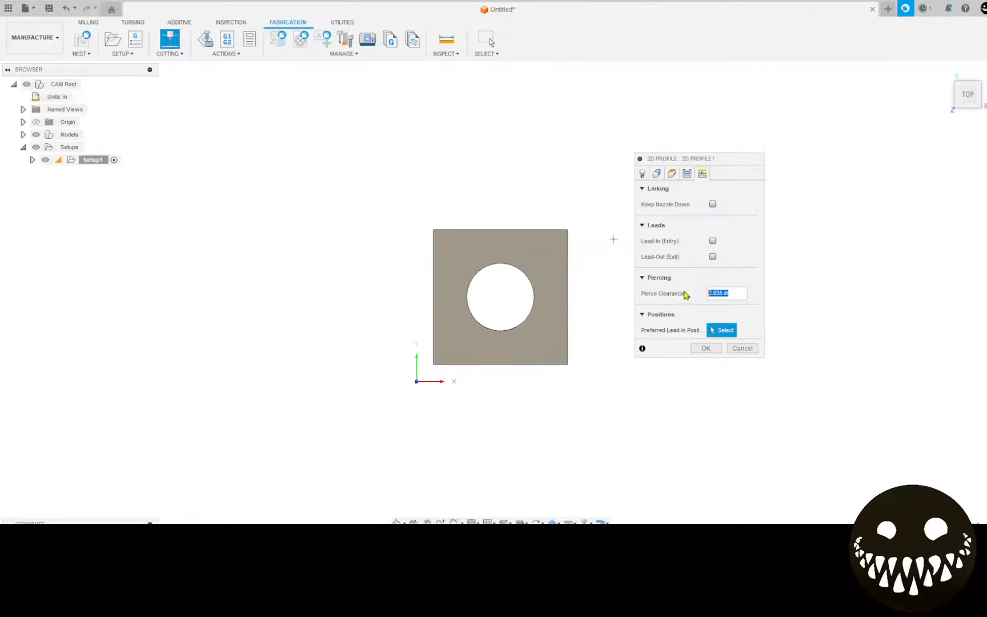
text(0)
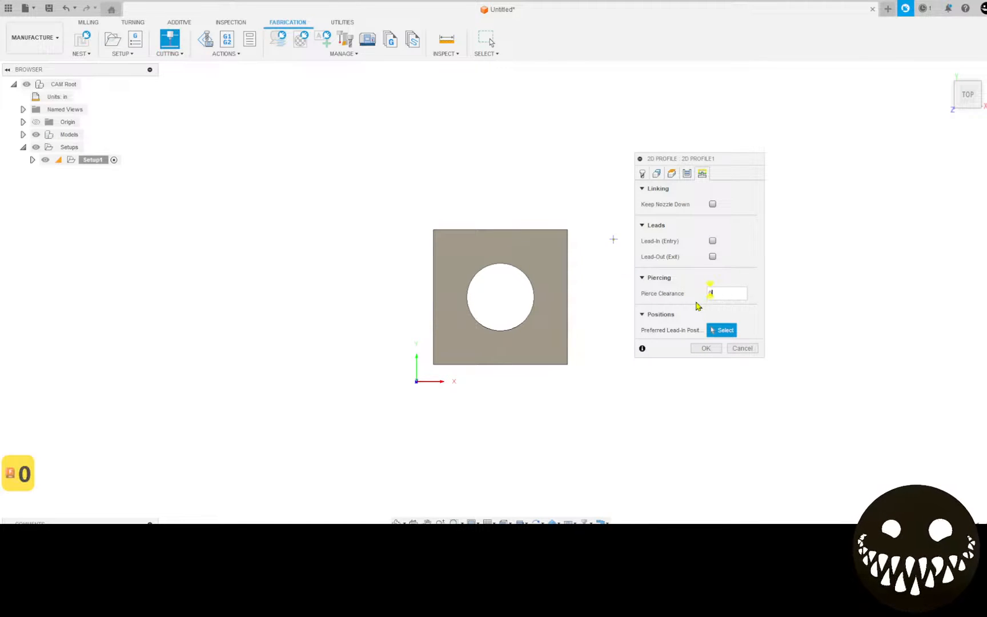
click(706, 349)
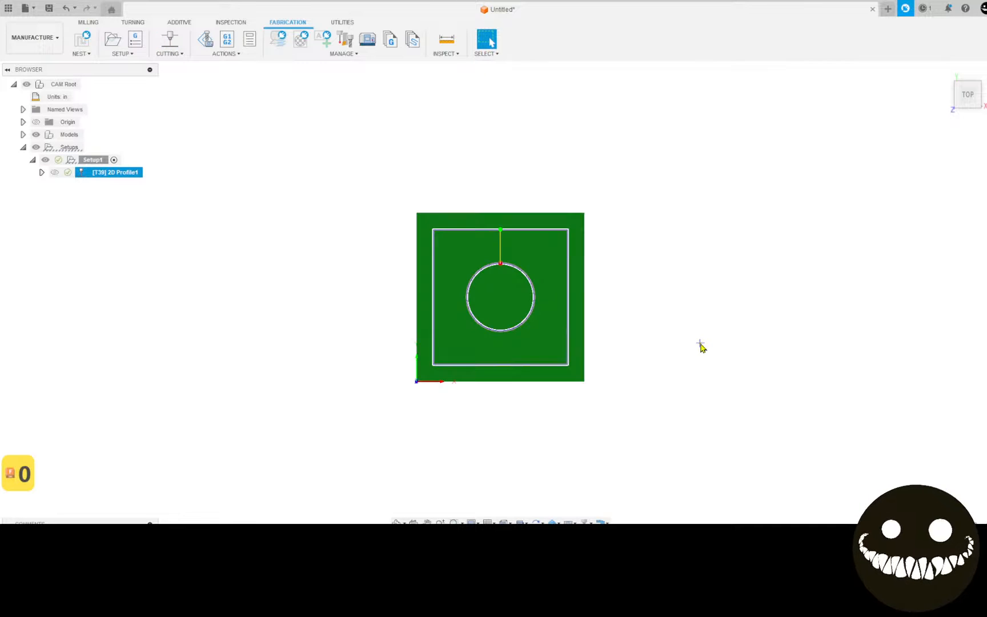
- Simulate the 2D profile toolpath, reduce the playback speed, and replay the cut
scroll(568, 312, up, 3)
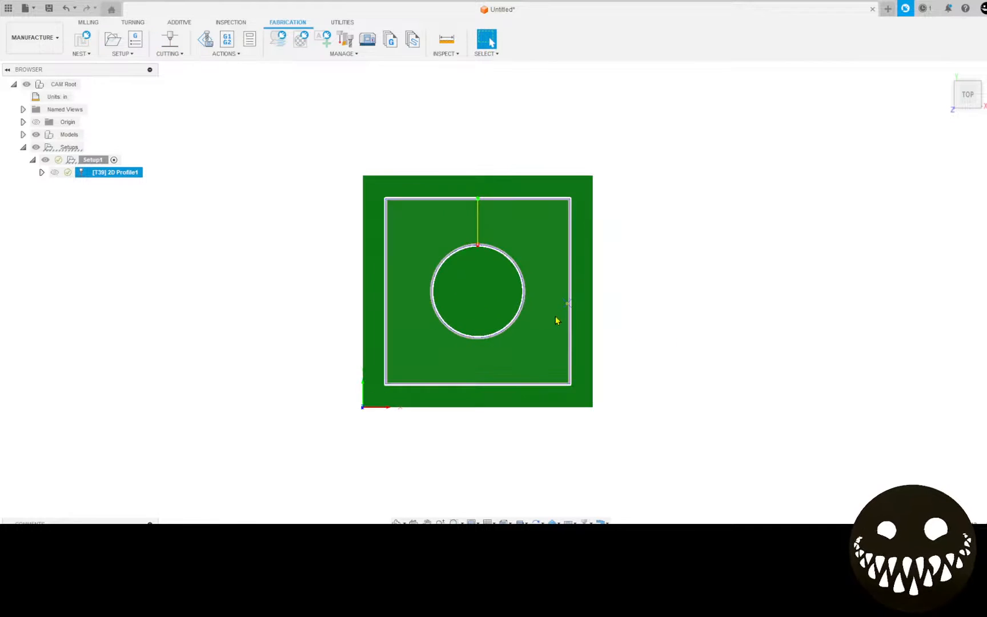
middle_drag(541, 302, 554, 312)
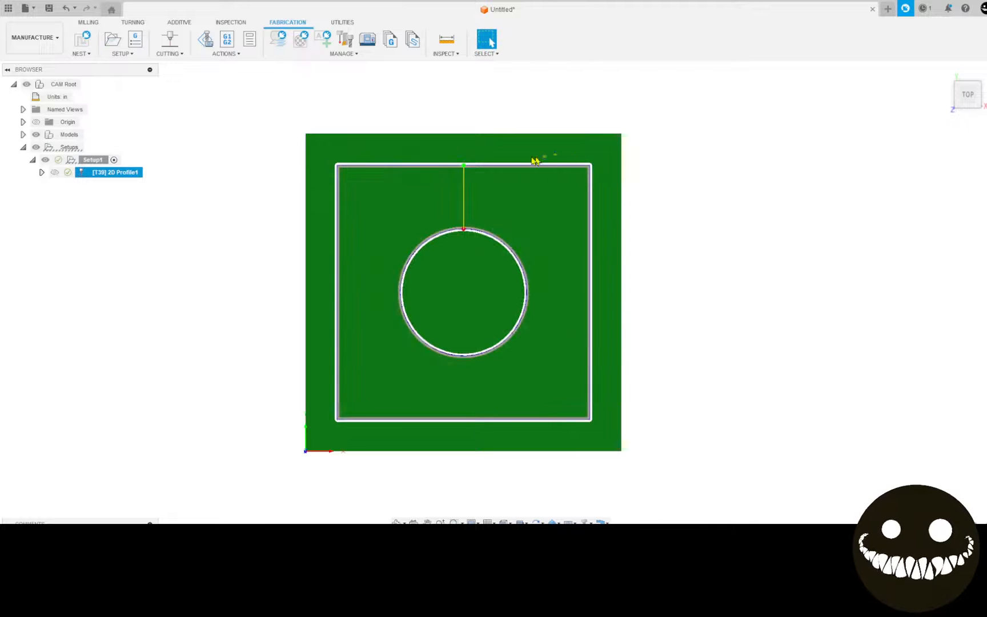
scroll(526, 157, up, 1)
click(210, 28)
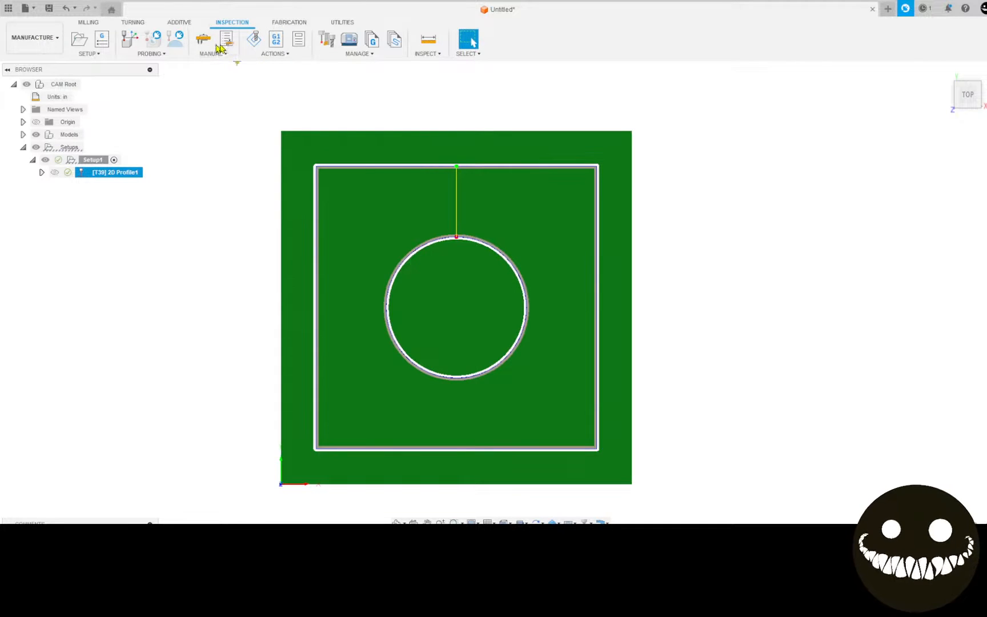
click(253, 45)
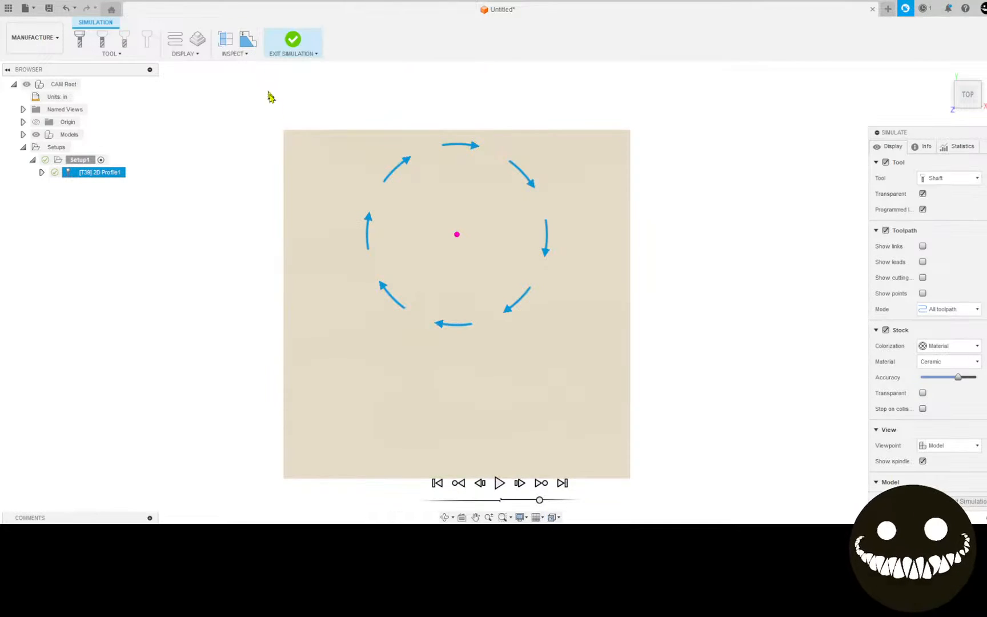
click(501, 485)
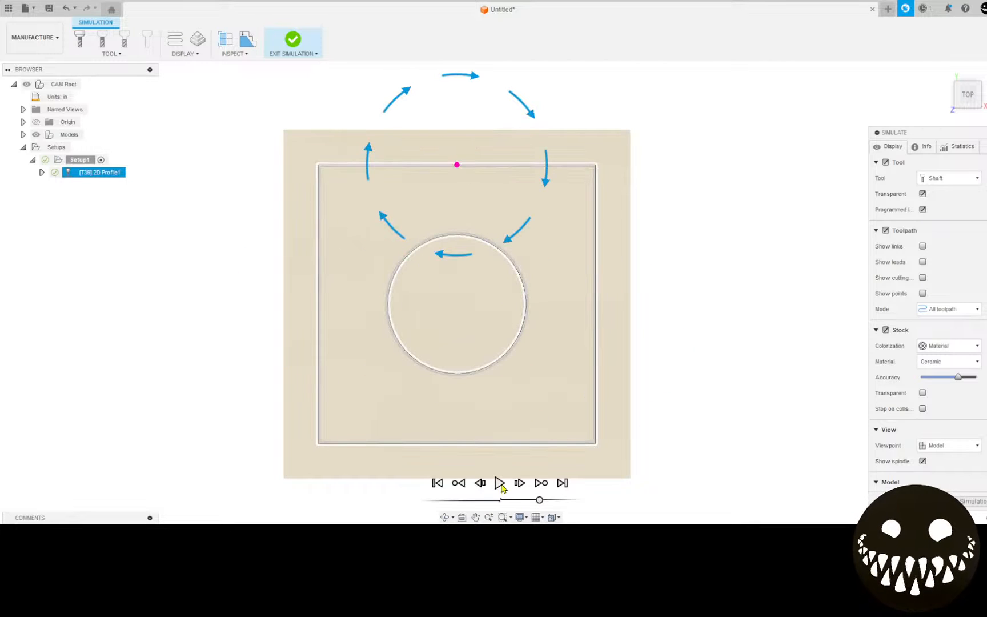
click(521, 500)
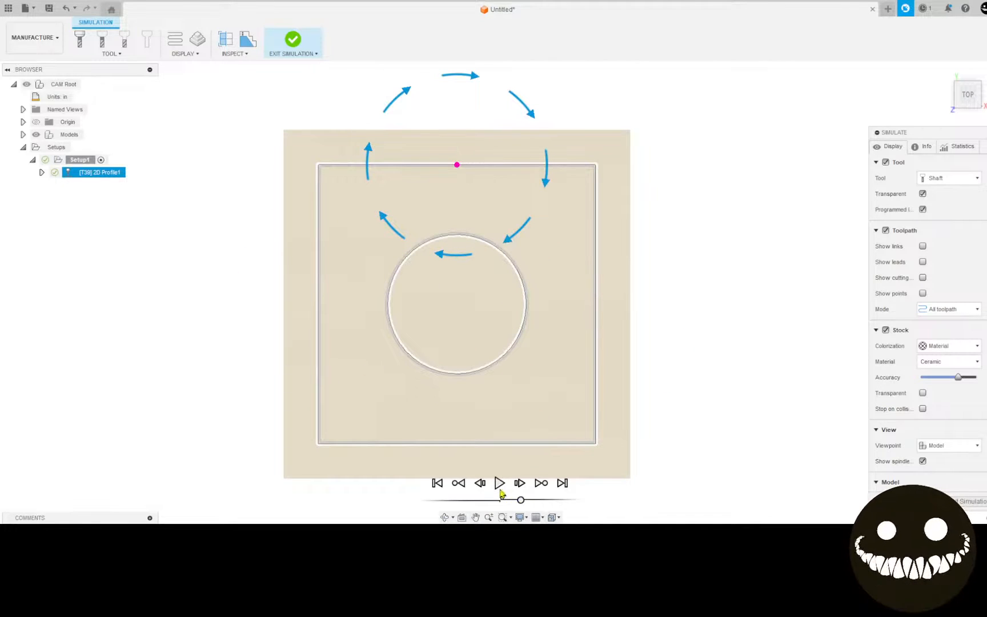
click(500, 489)
click(499, 485)
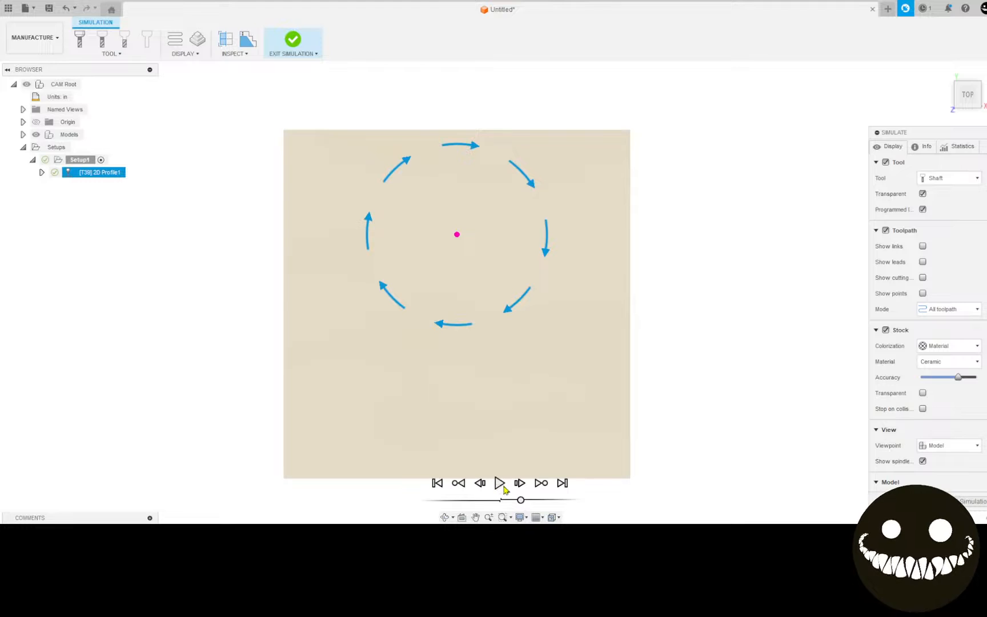
- Play the 2D profile toolpath simulation through and exit the simulation
click(503, 486)
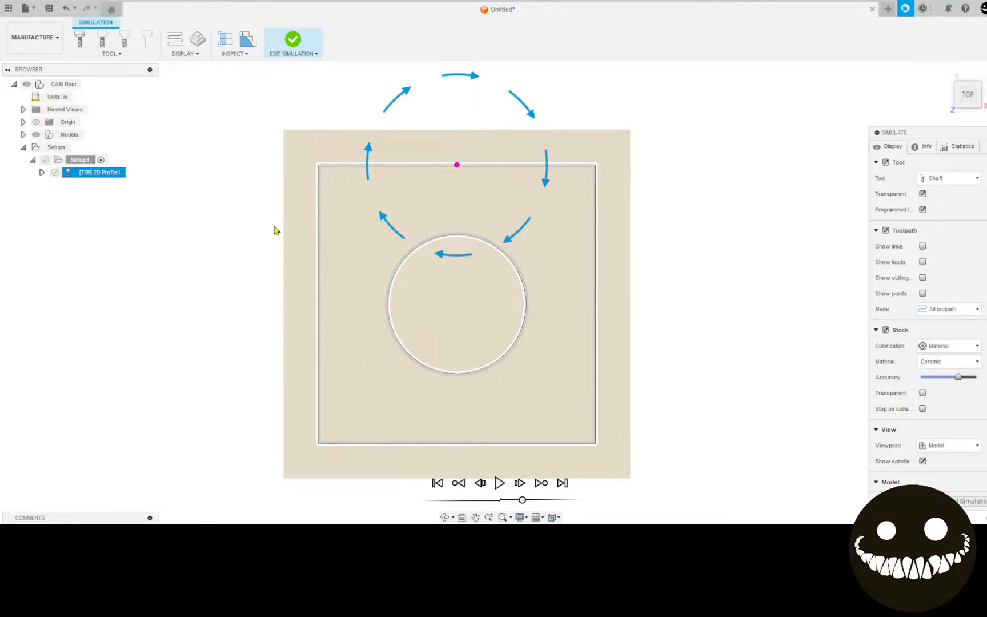
click(298, 37)
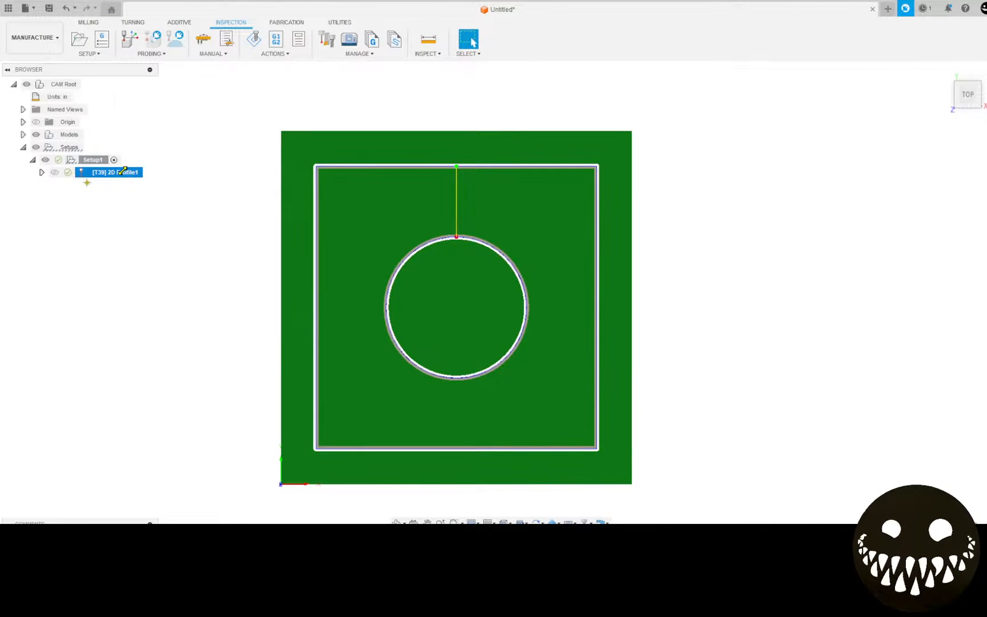
- Create an NC program for Setup1 using the FireControl Plasma v1.6 / FireControl-v1.6 (2) post processor
click(94, 160)
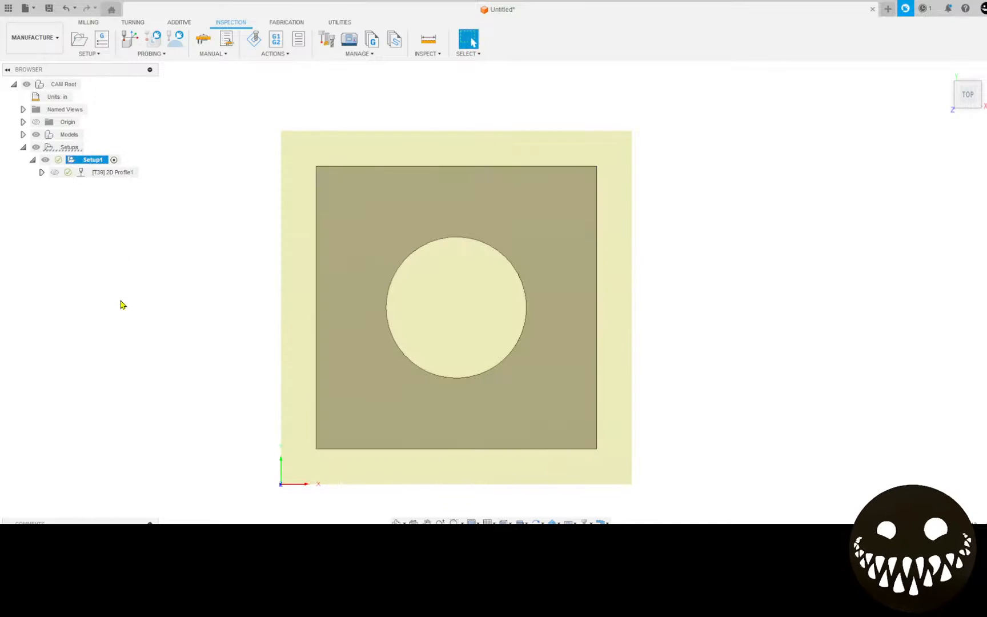
click(99, 172)
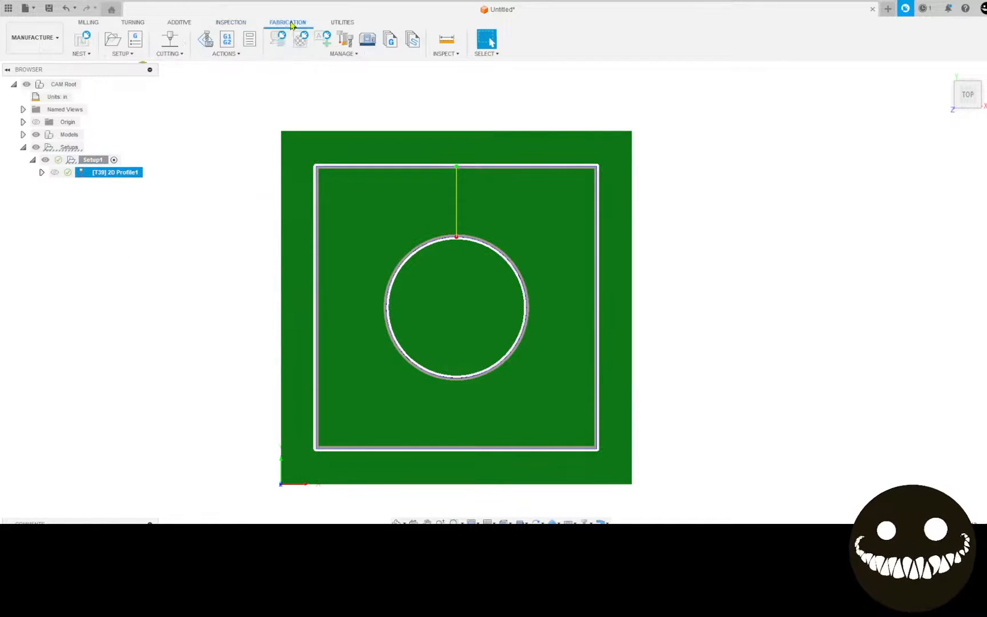
click(93, 160)
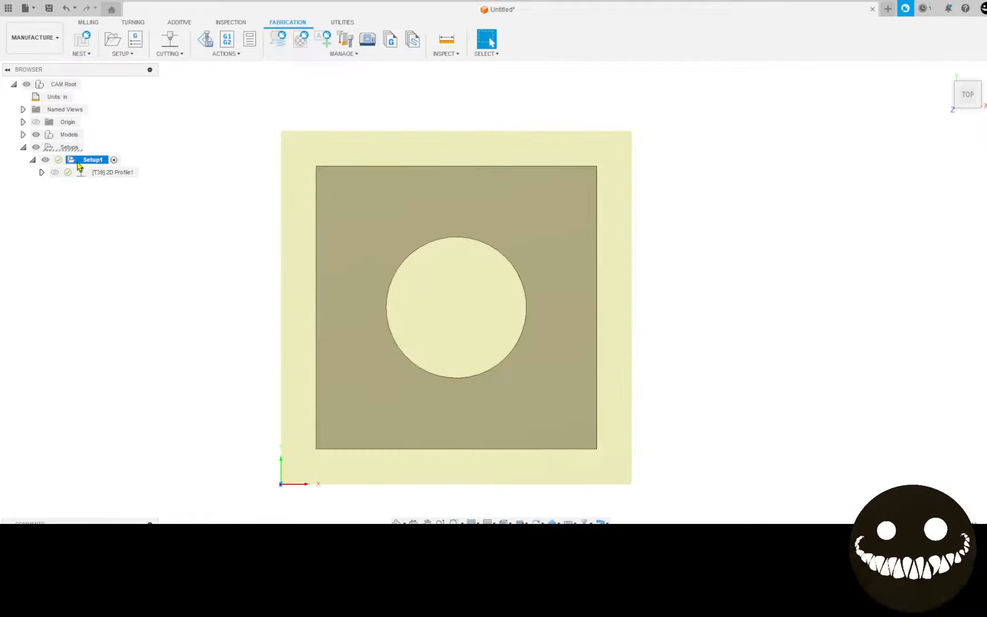
click(136, 40)
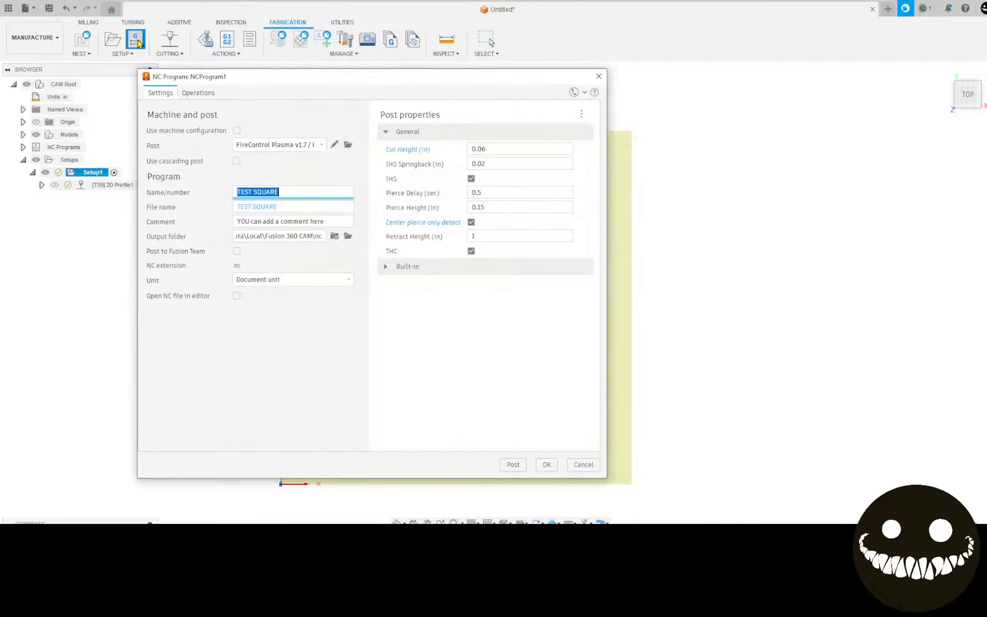
click(290, 147)
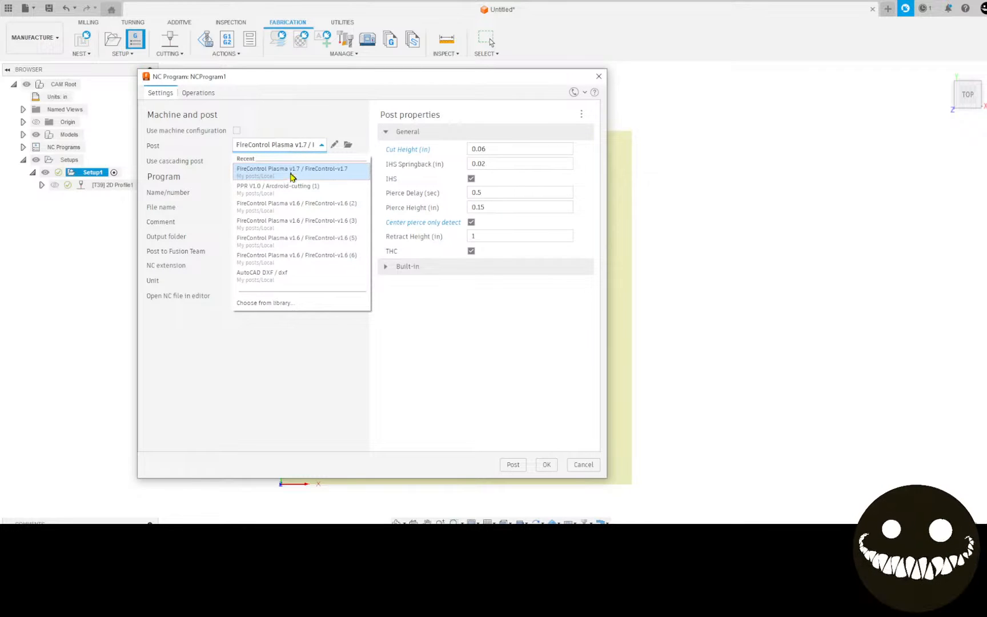
click(292, 205)
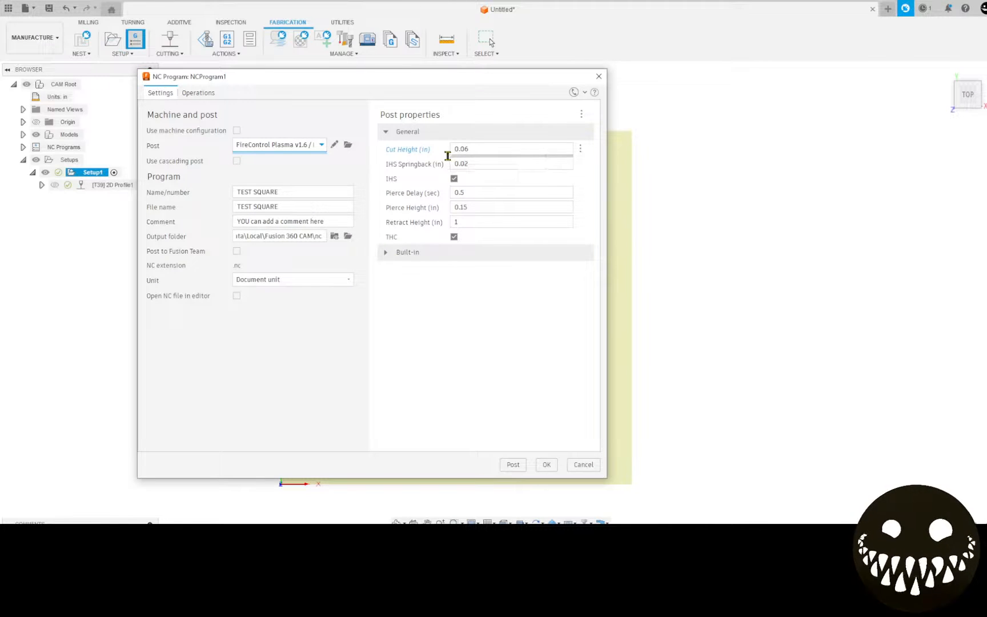
- Review the cut height, IHS springback, pierce and retract properties, and post the NC program, overwriting the existing TEST SQUARE.nc file
click(483, 150)
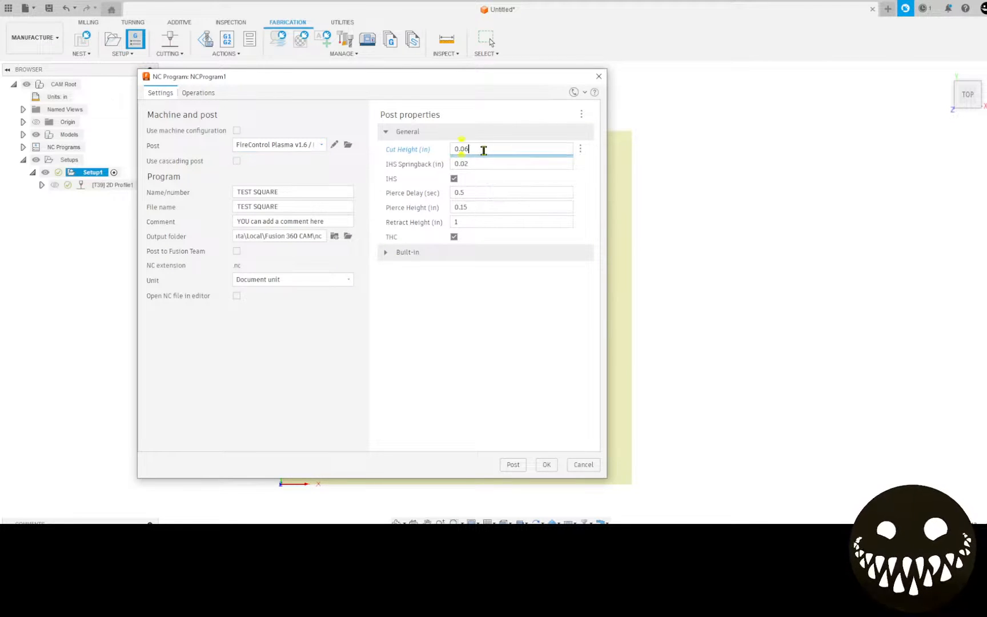
click(481, 164)
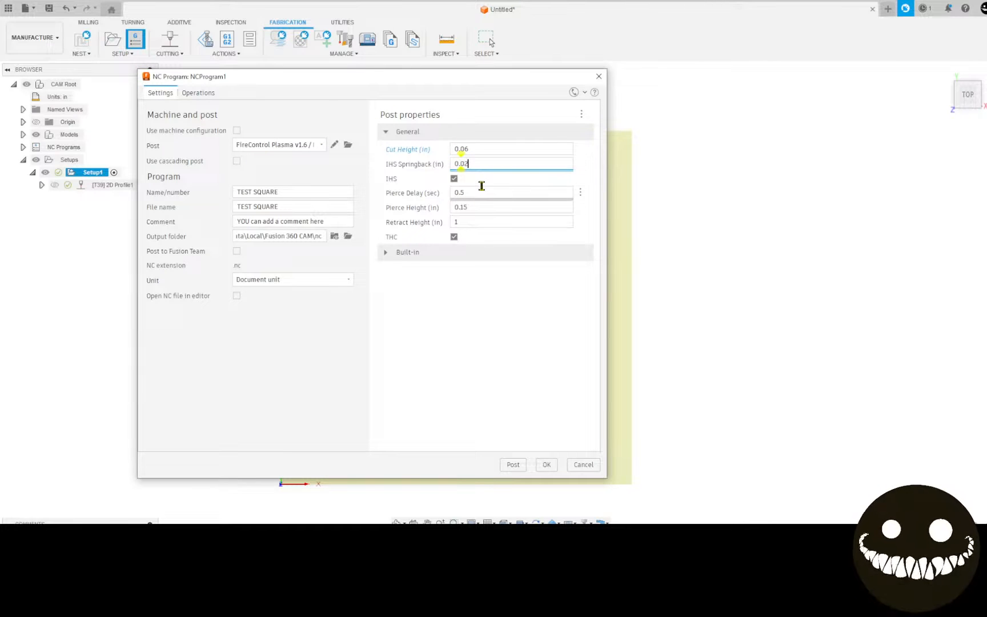
click(480, 193)
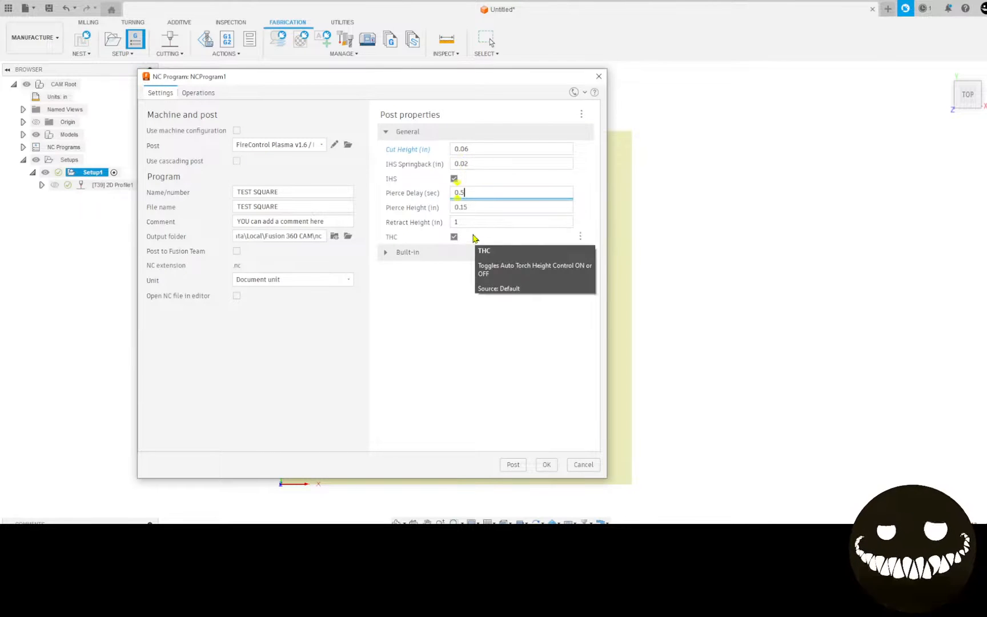
click(475, 208)
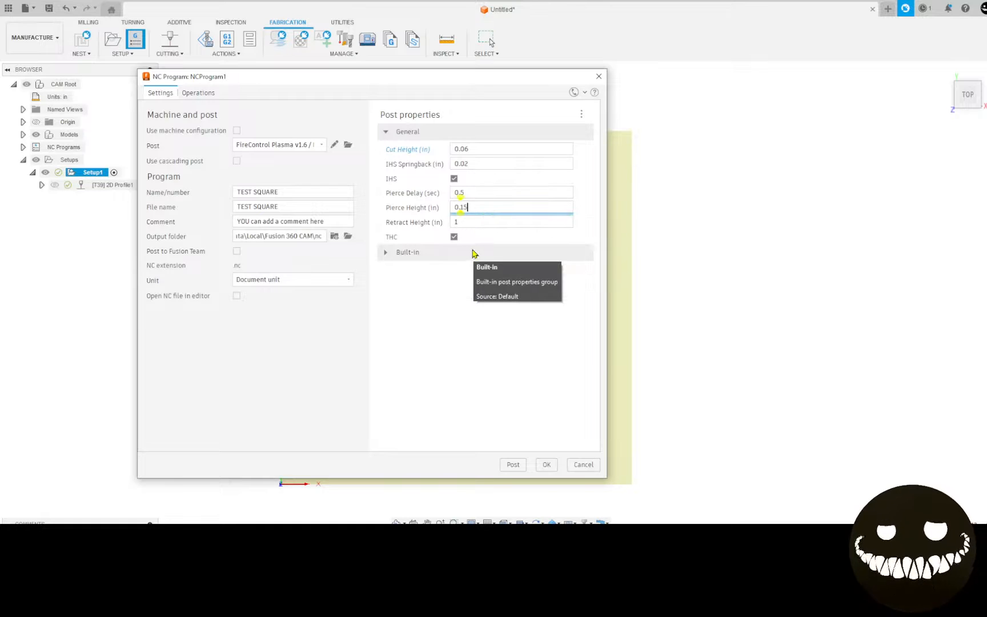
click(478, 223)
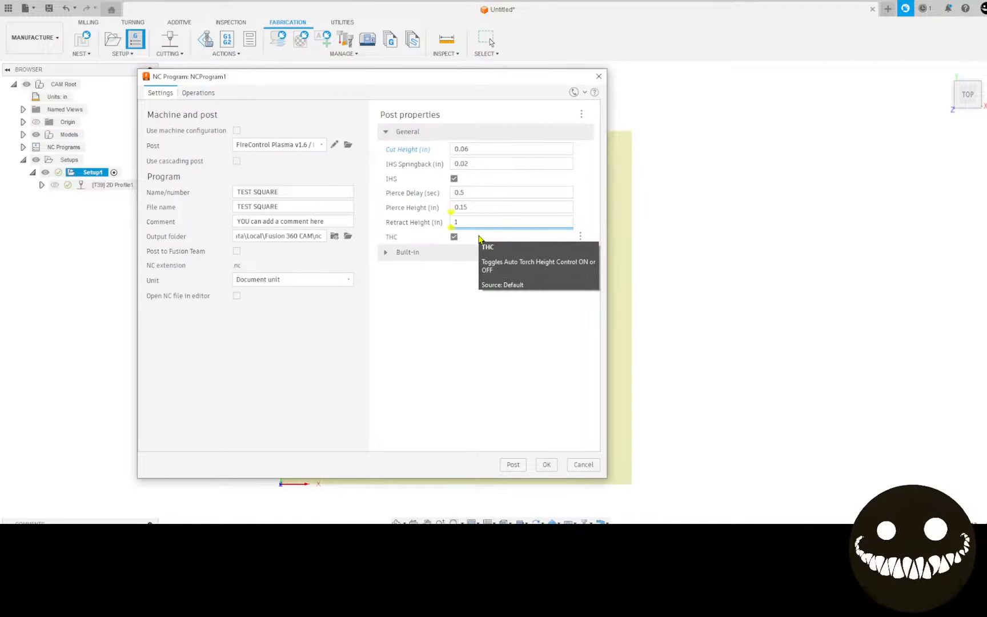
click(522, 465)
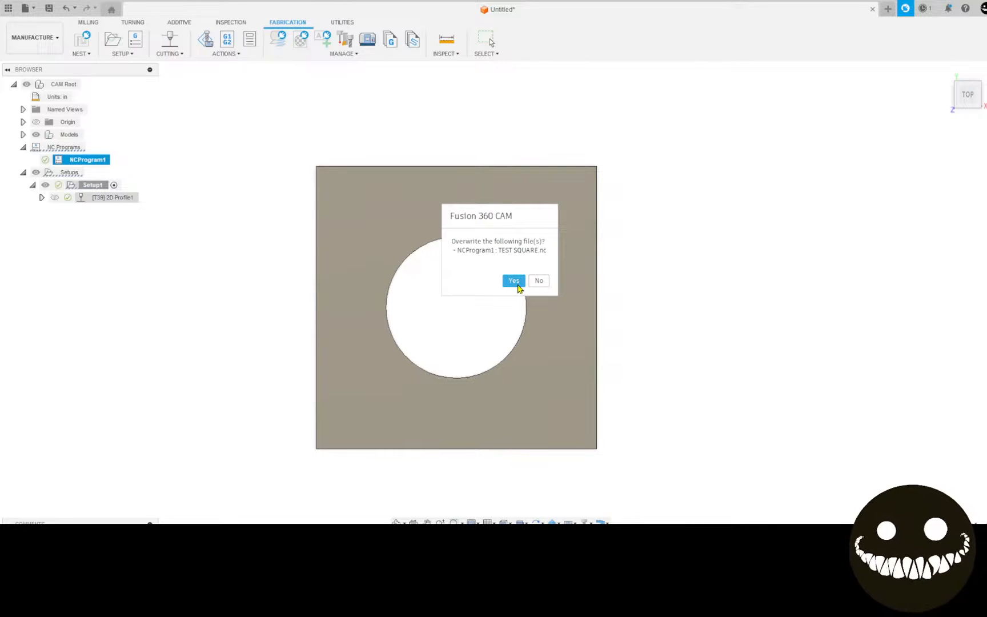
click(514, 281)
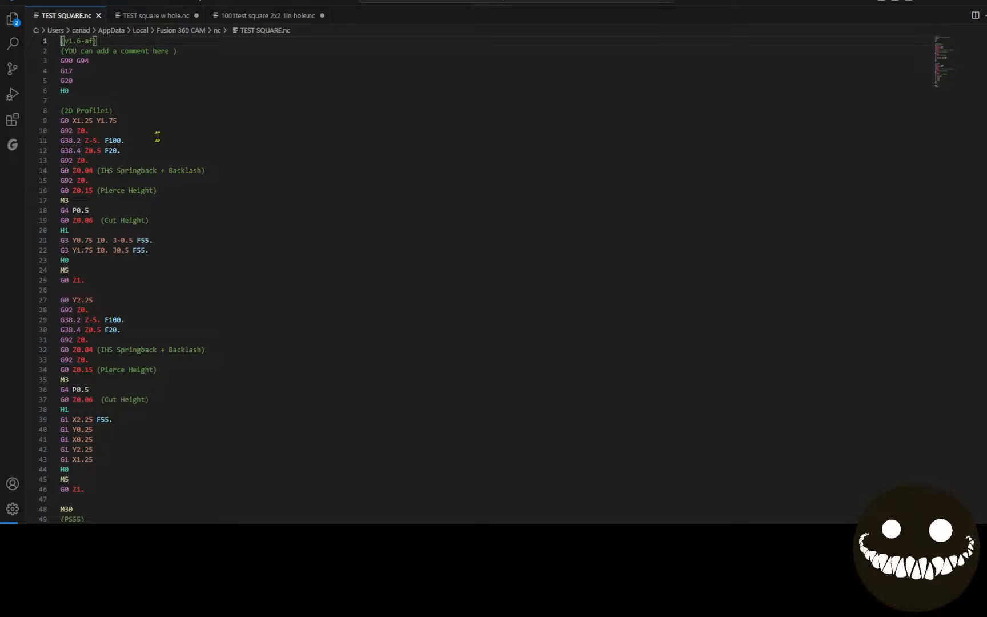
- Switch to Visual Studio Code and examine the header of TEST SQUARE.nc, including the post version, comment line and G90 G94 codes
scroll(155, 103, down, 3)
scroll(156, 101, up, 3)
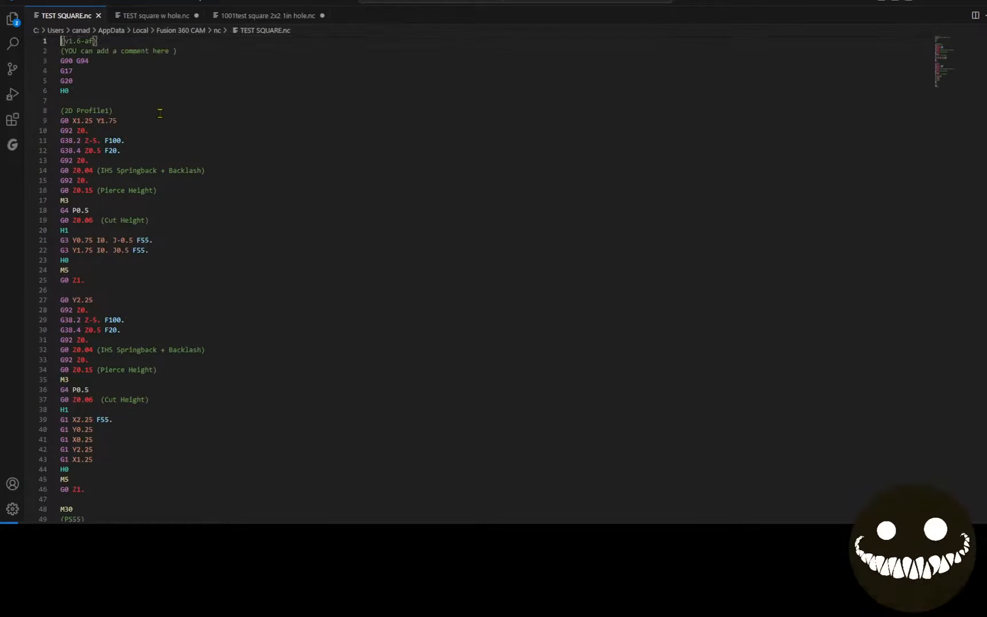
key(ctrl+q)
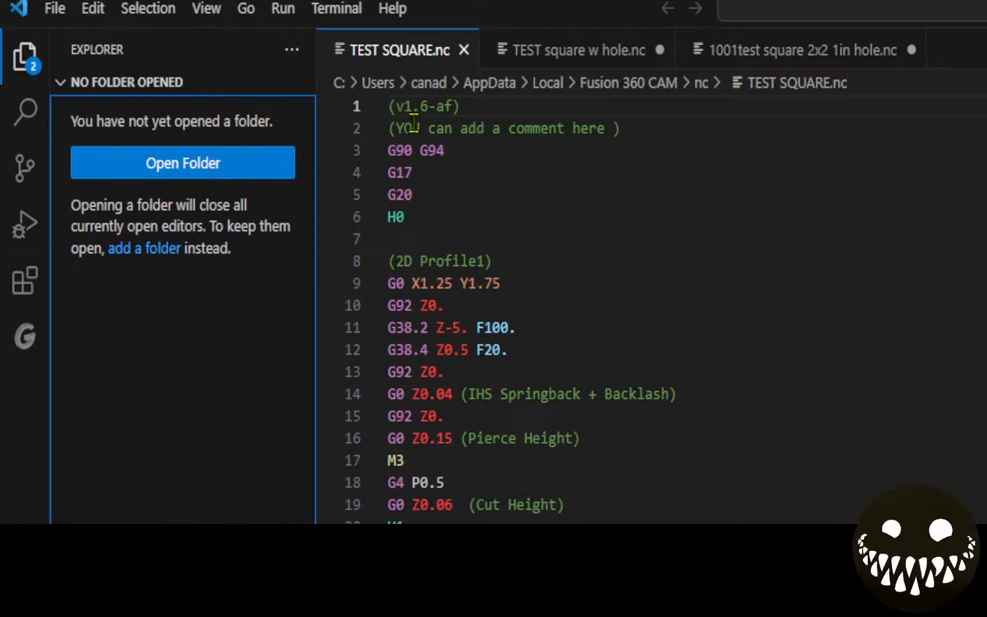
drag(395, 105, 473, 103)
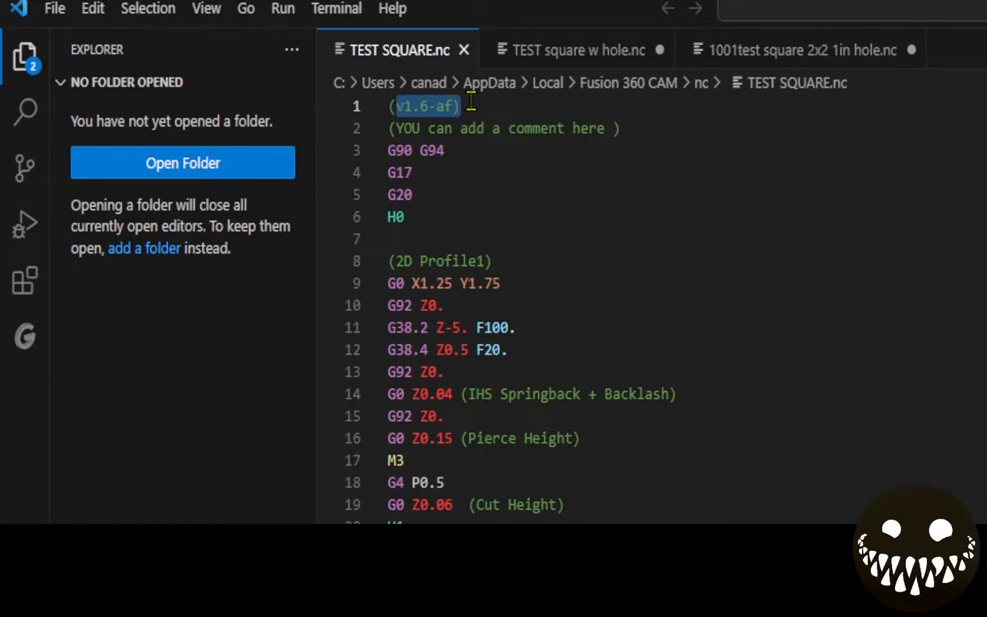
click(436, 106)
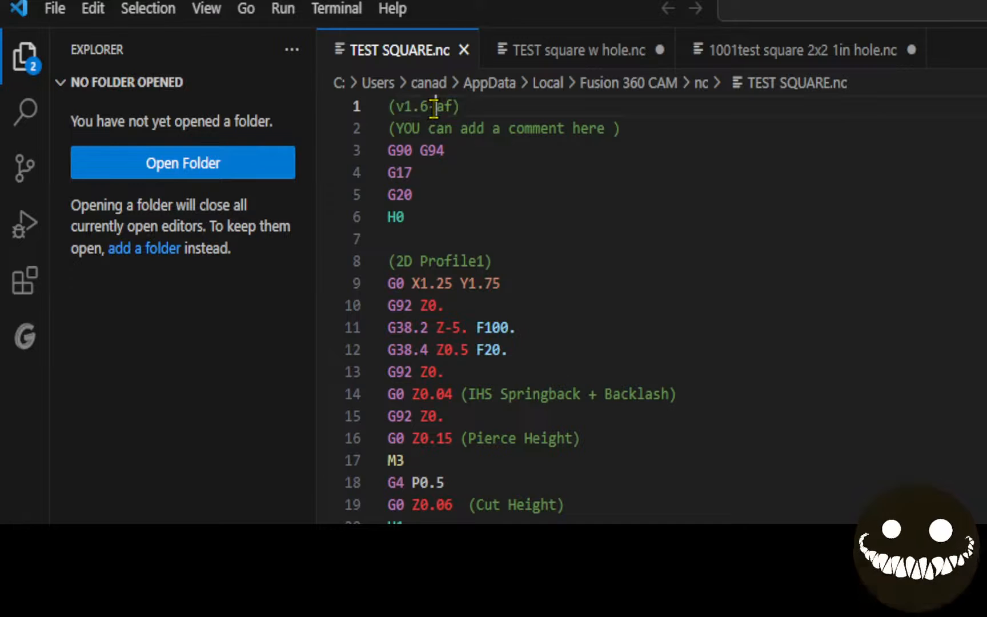
click(388, 151)
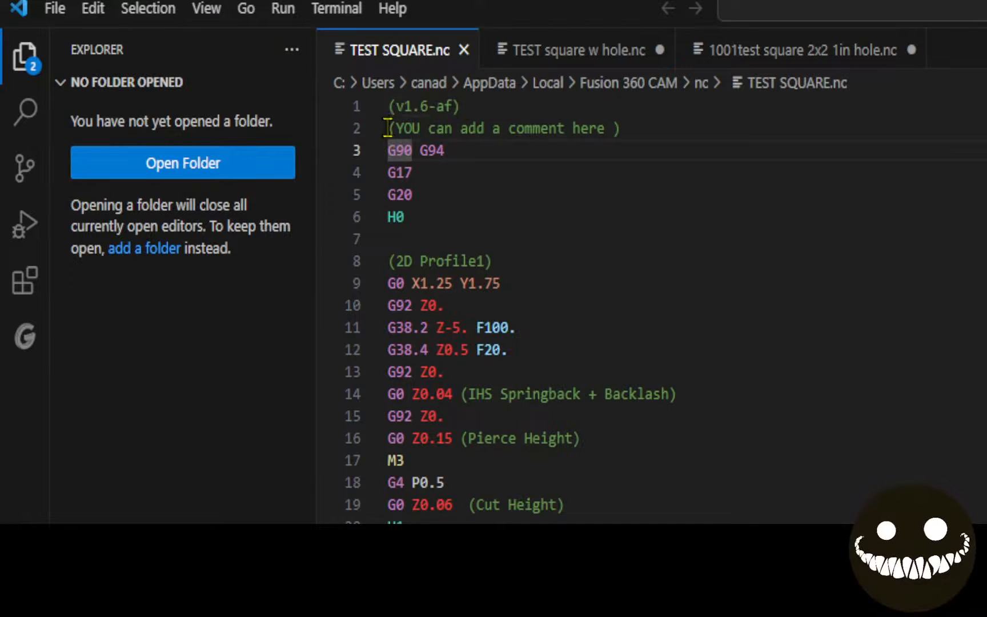
drag(389, 128, 605, 131)
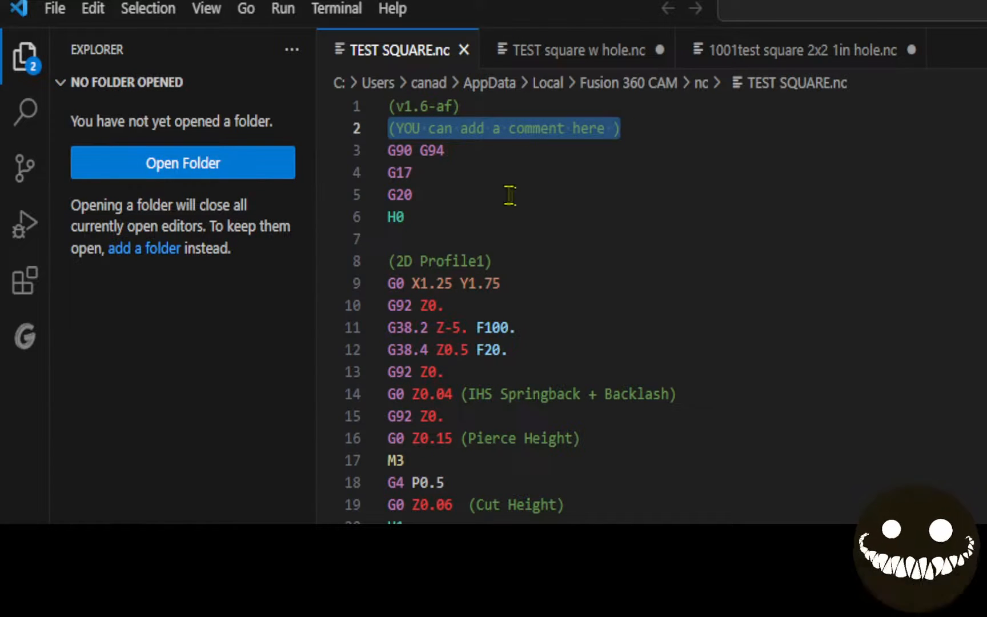
click(467, 151)
scroll(471, 197, down, 2)
scroll(465, 206, up, 2)
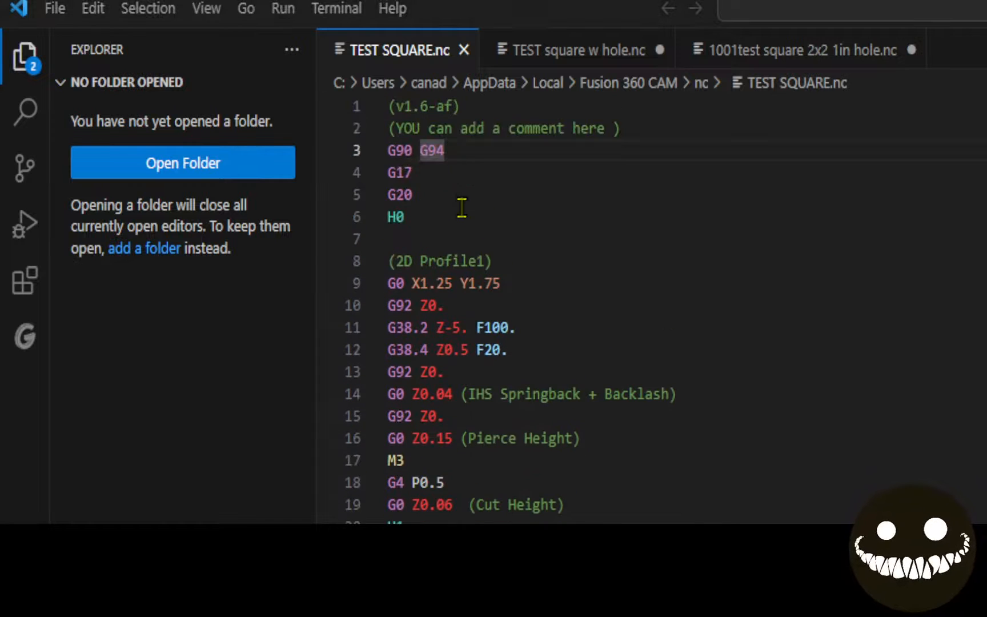
click(389, 151)
drag(388, 150, 440, 150)
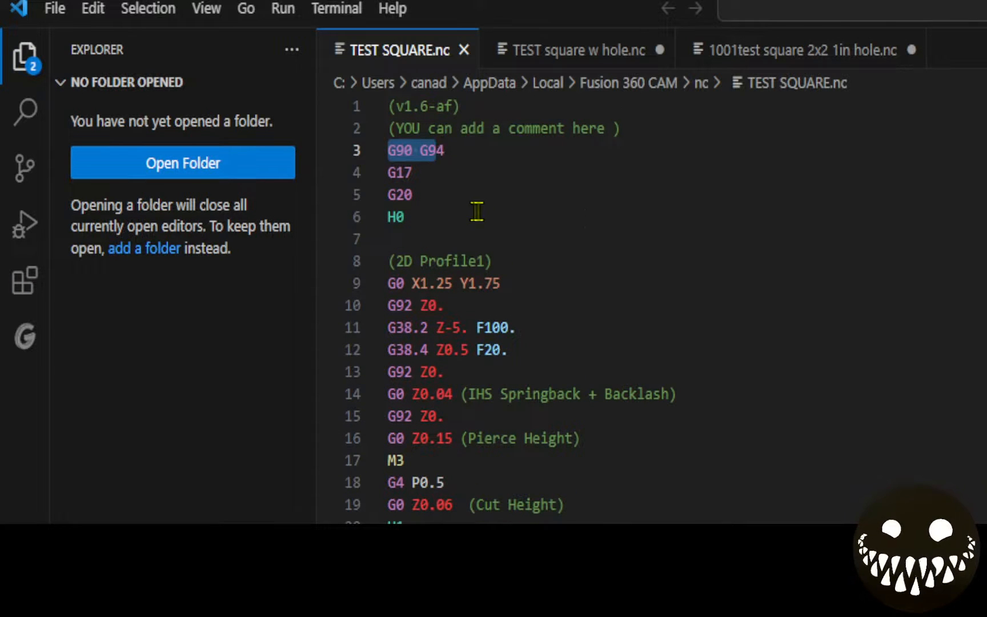
- Examine the 2D Profile1 G-code for the hole and square cuts, through to the end-of-program lines
scroll(549, 194, down, 1)
scroll(537, 183, down, 1)
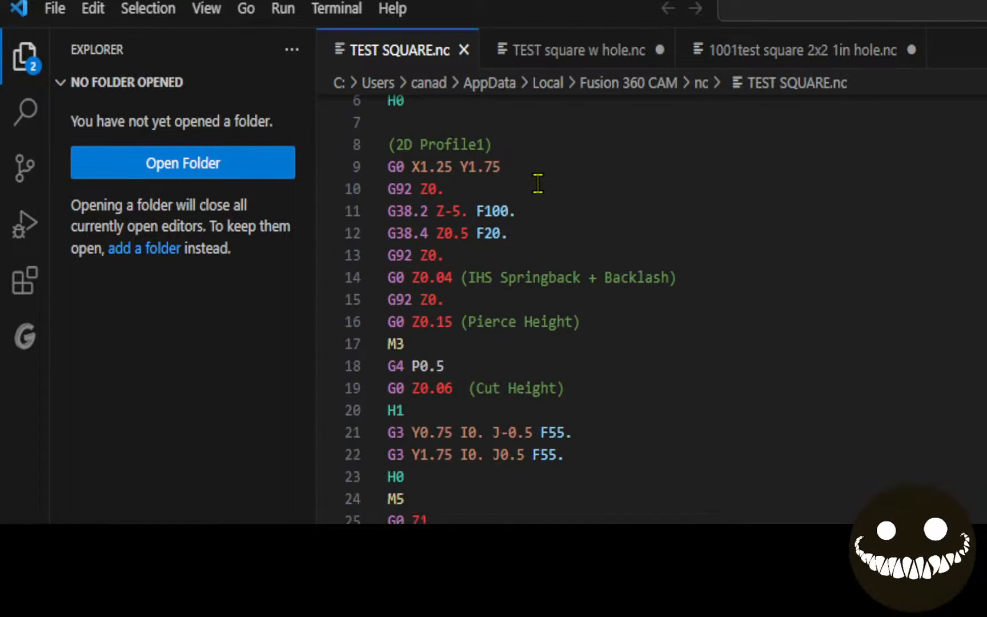
scroll(456, 276, down, 3)
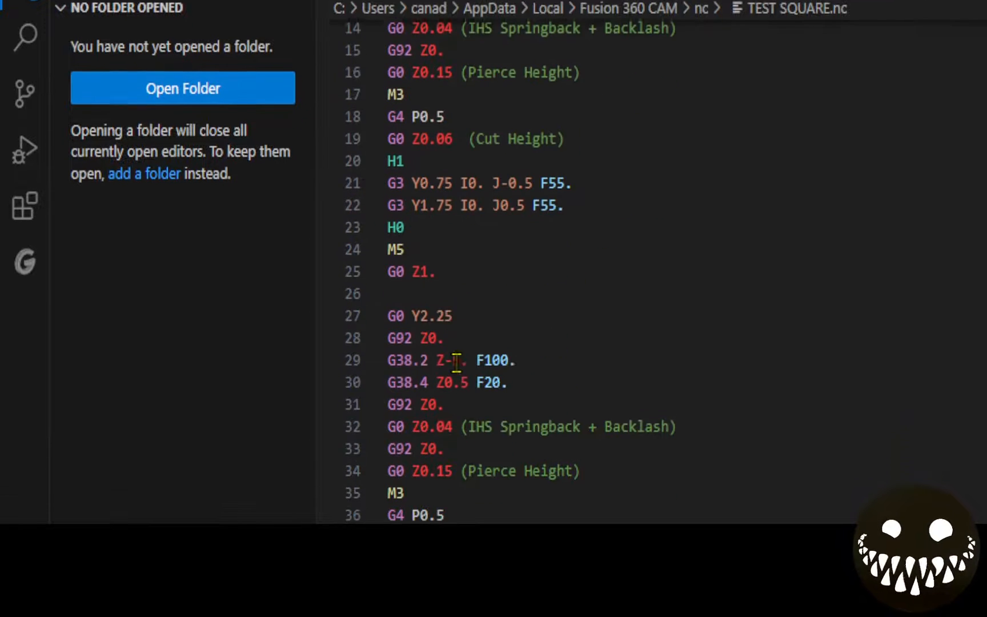
scroll(454, 331, down, 7)
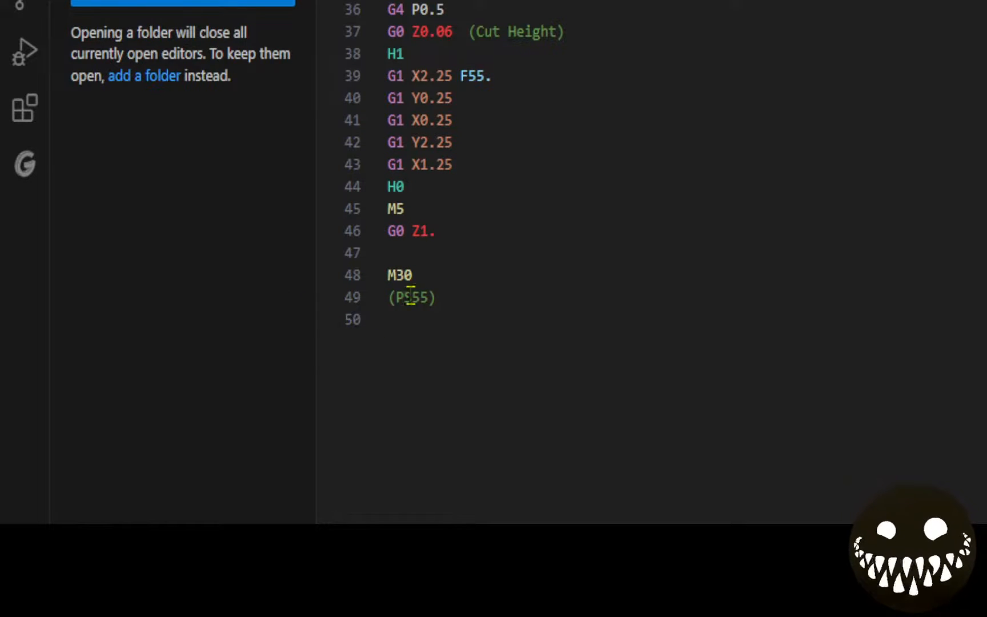
scroll(412, 292, up, 10)
scroll(480, 263, up, 1)
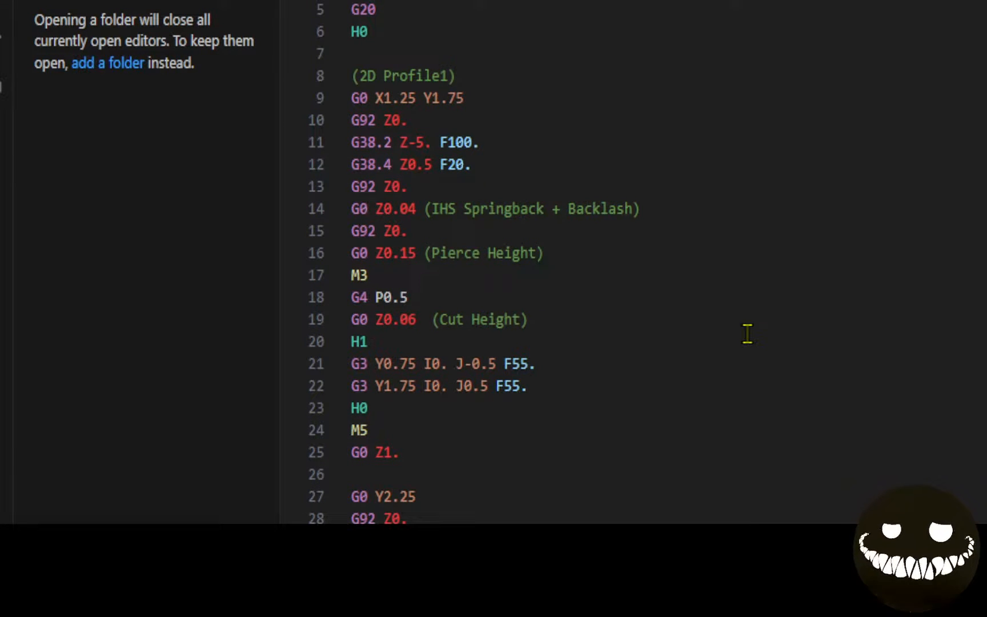
scroll(748, 333, down, 10)
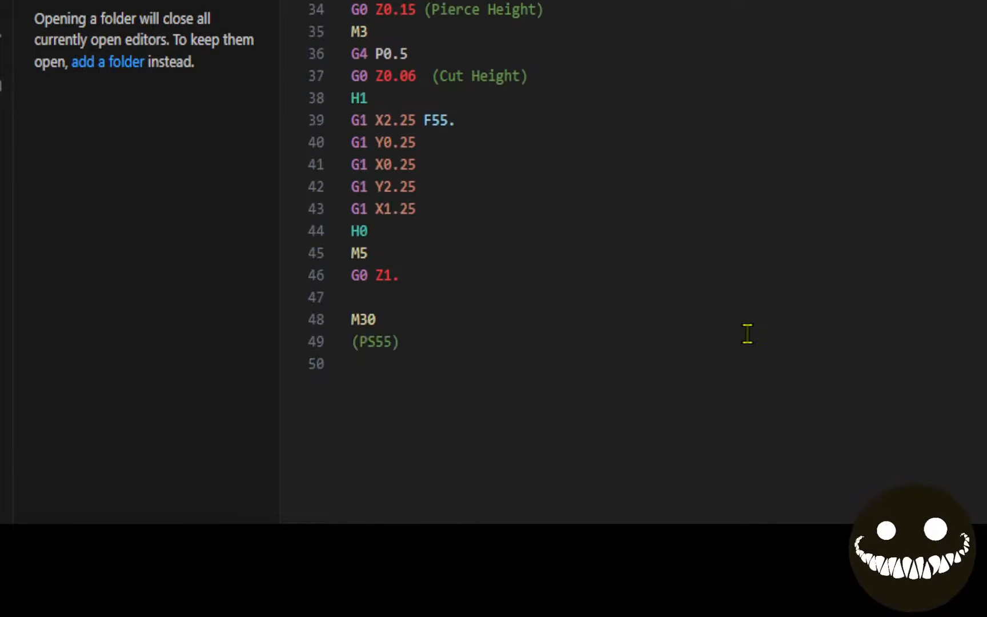
scroll(747, 334, up, 8)
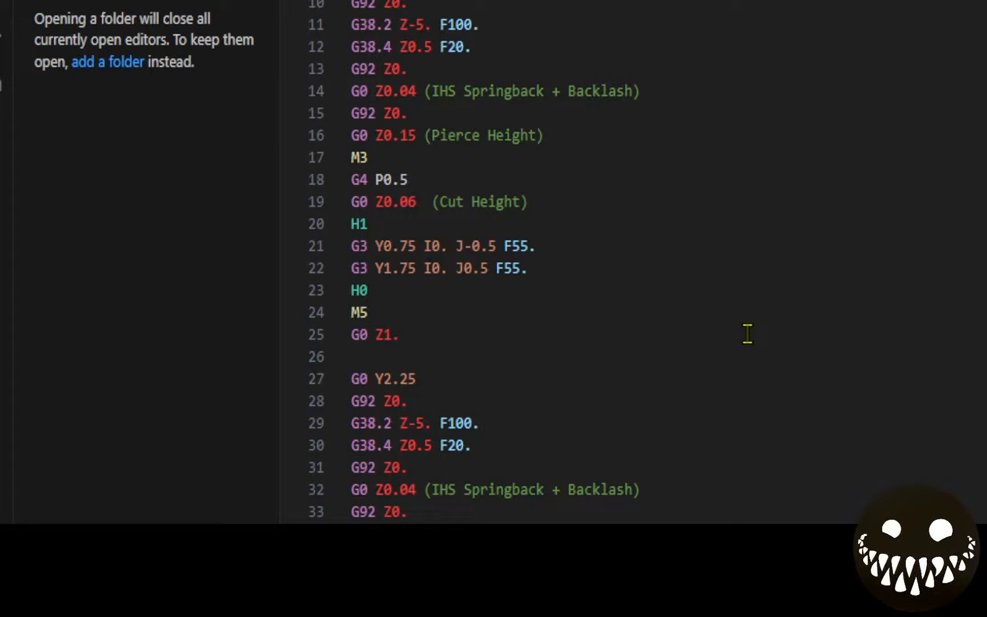
scroll(748, 333, up, 2)
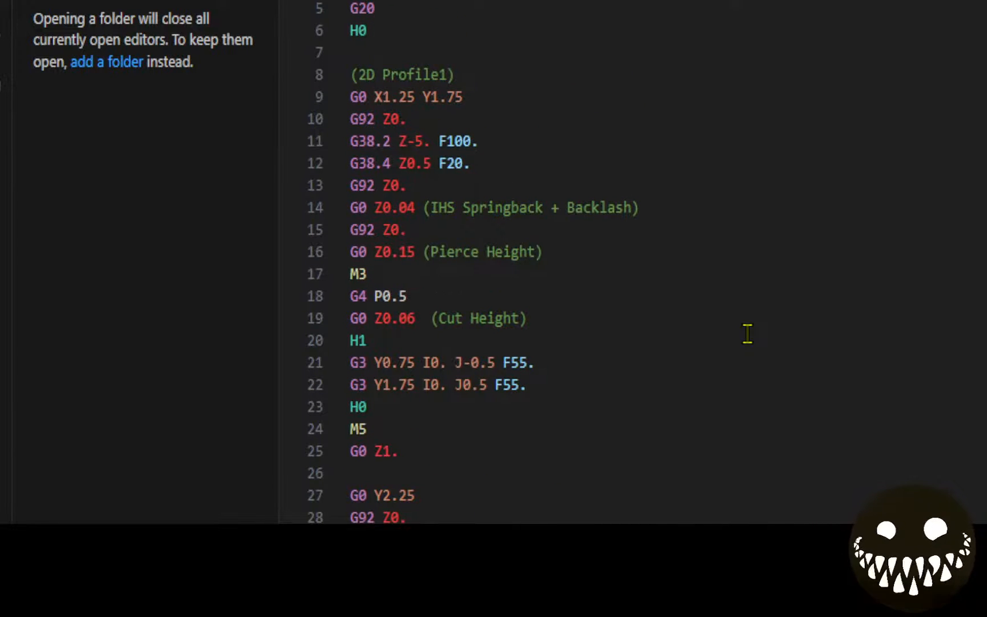